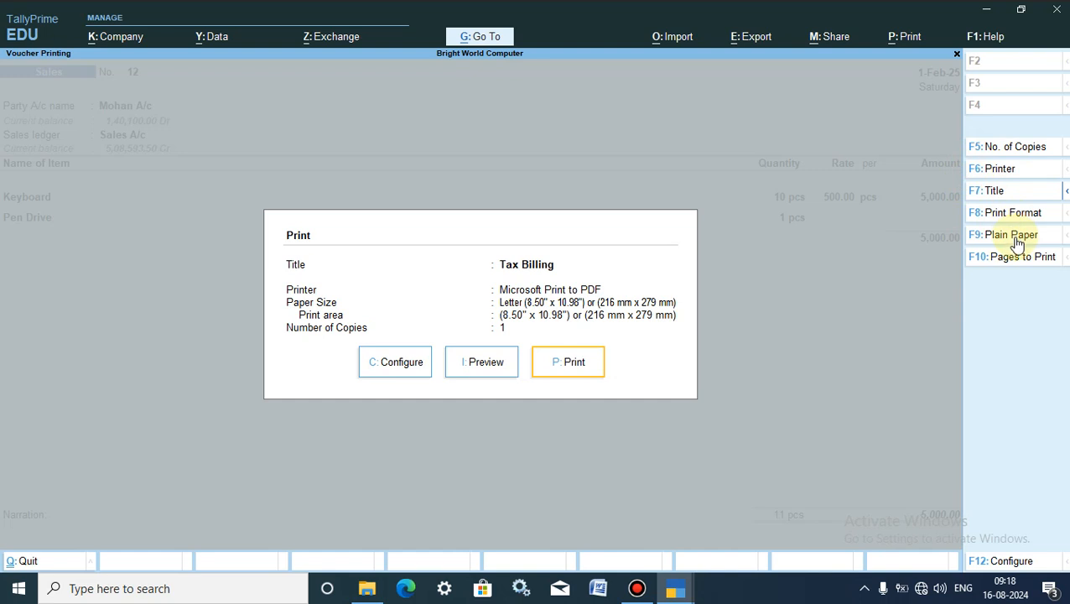
- Switch to the other TallyPrime window, where Bright World Computer Institute 1 is loaded at the Gateway of Tally
left_click(990, 15)
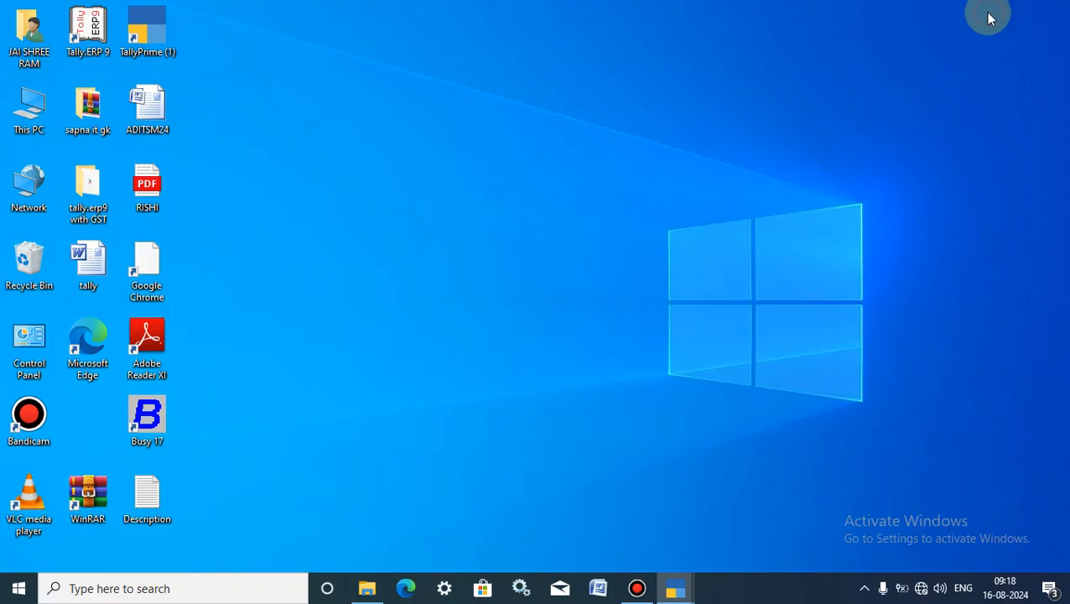
right_click(502, 162)
left_click(531, 210)
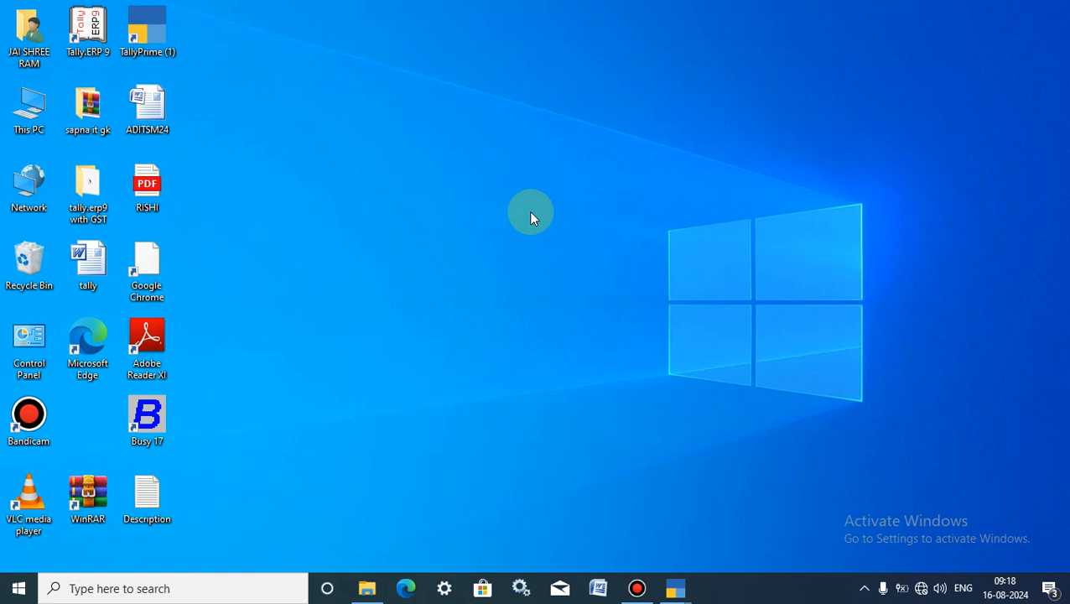
left_click(152, 32)
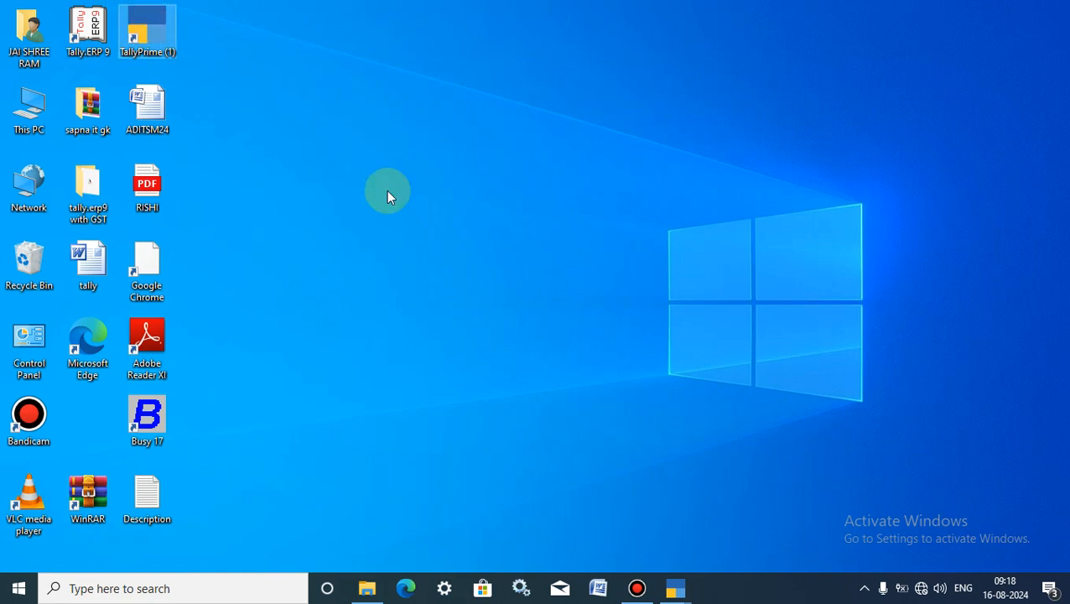
left_click(676, 587)
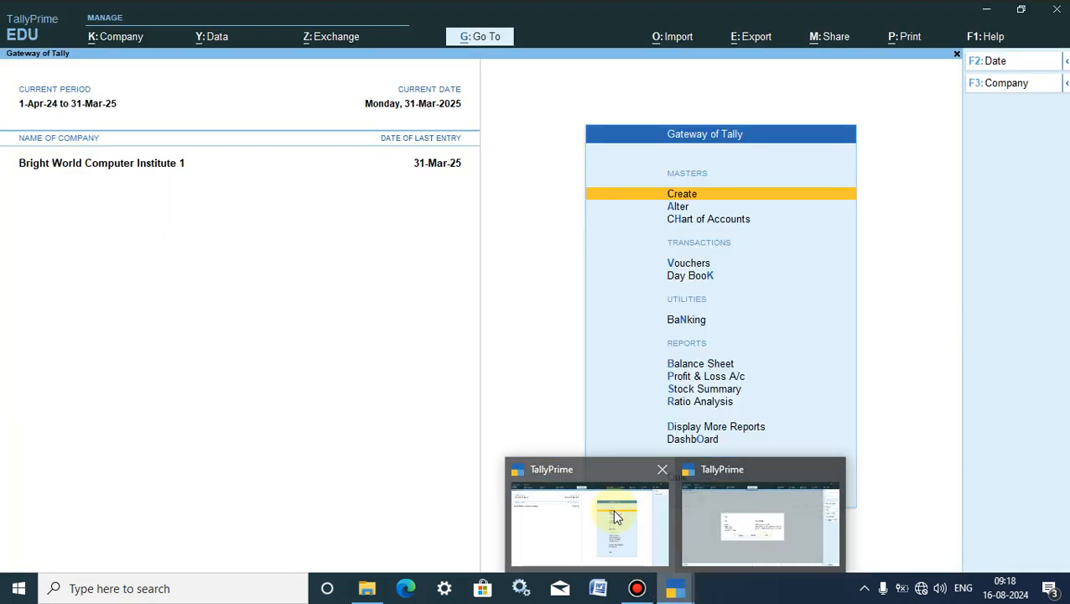
left_click(612, 508)
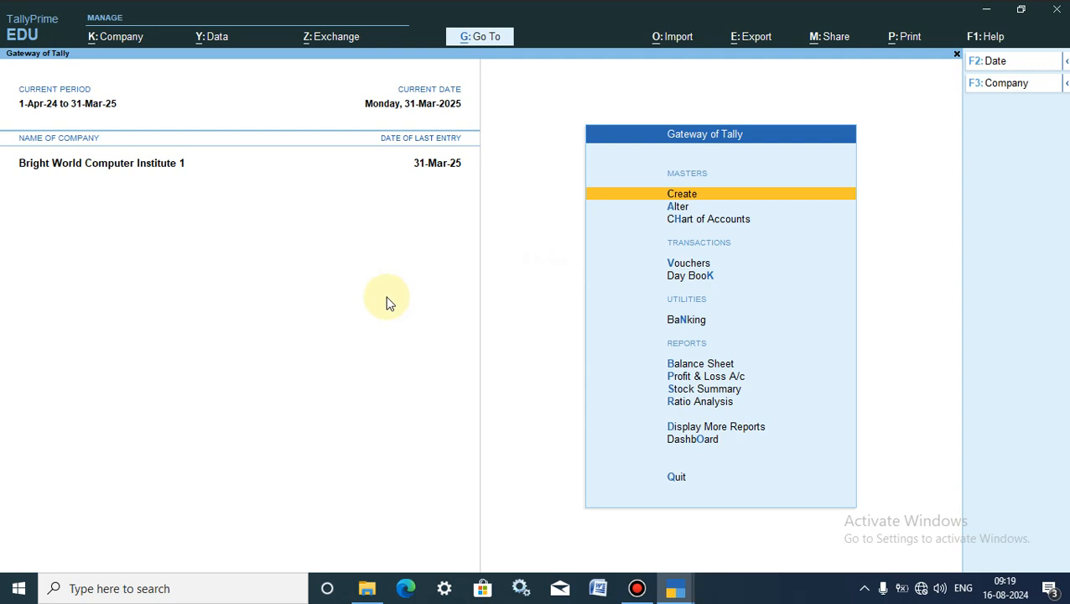
left_click(370, 586)
left_click(370, 587)
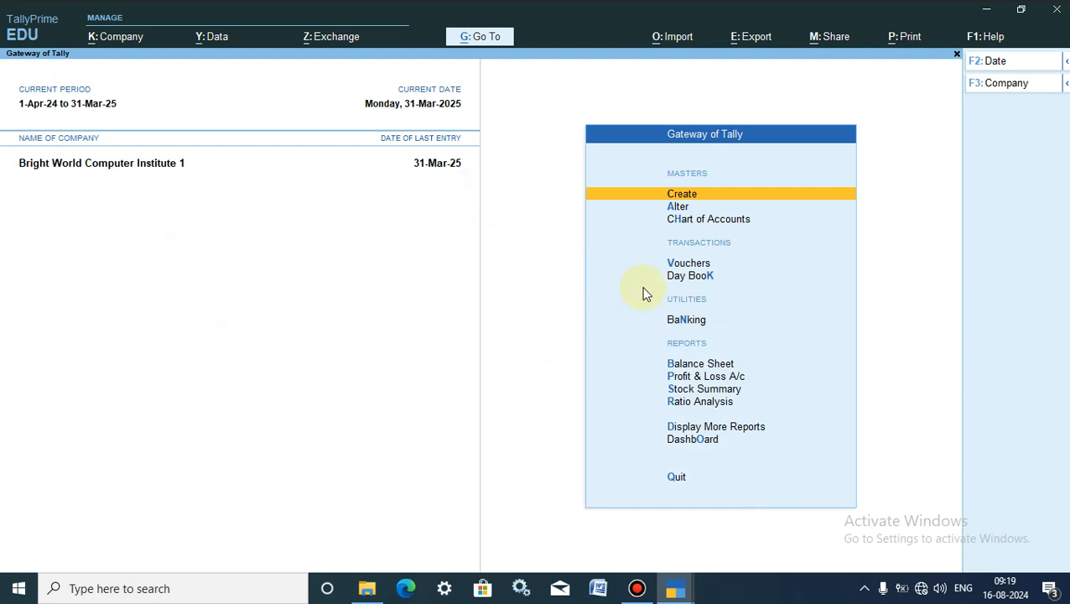
- View the Gyan Bharti Traders sales voucher from the Day Book and return to the Gateway of Tally
left_click(689, 278)
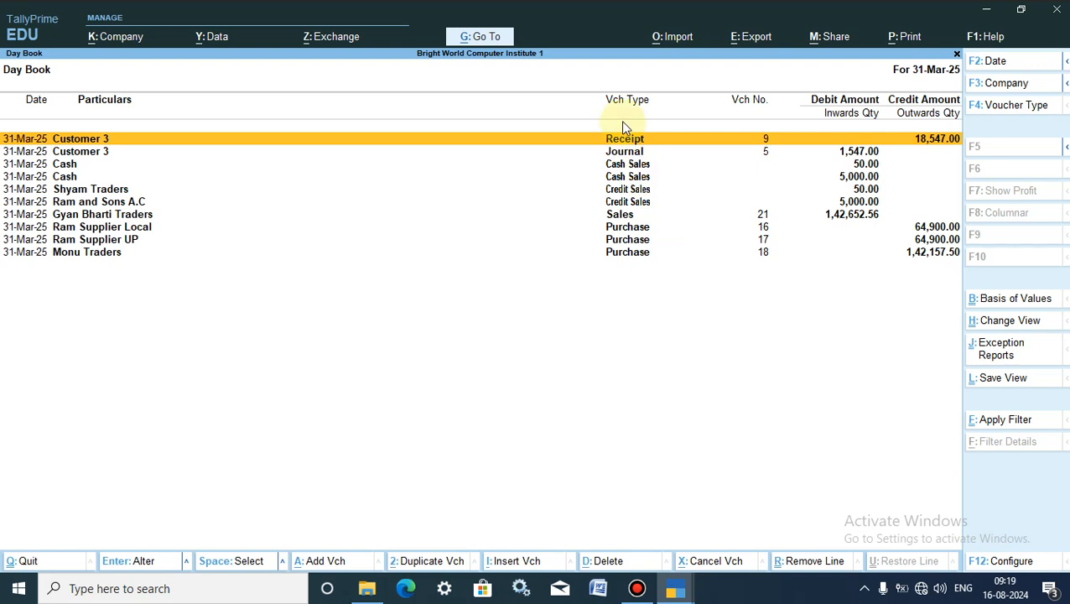
double_click(626, 217)
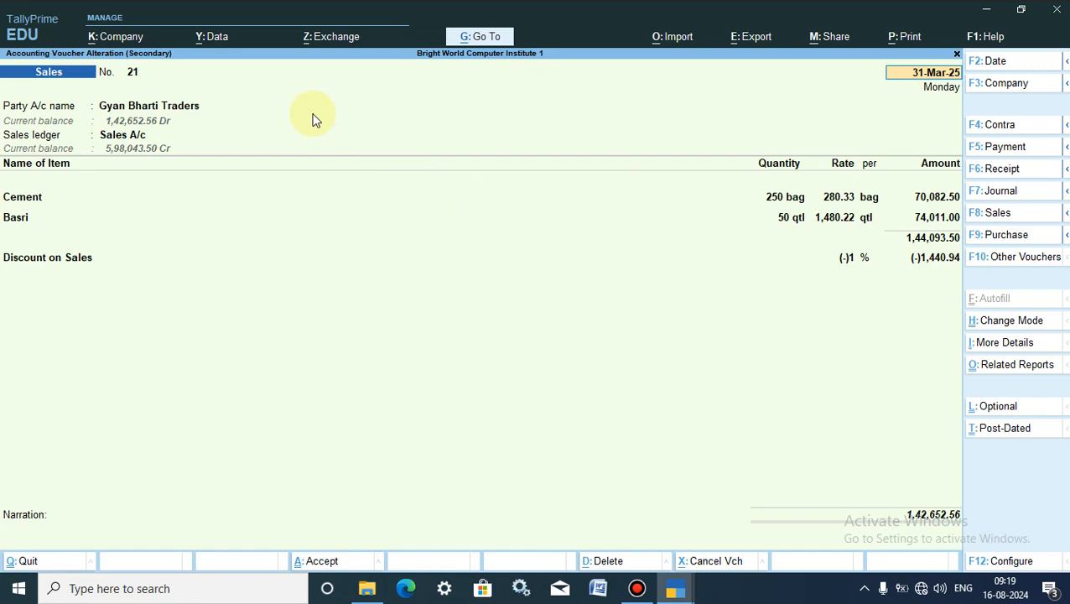
key("BackSpace")
key("Escape")
key("Escape")
key("Escape")
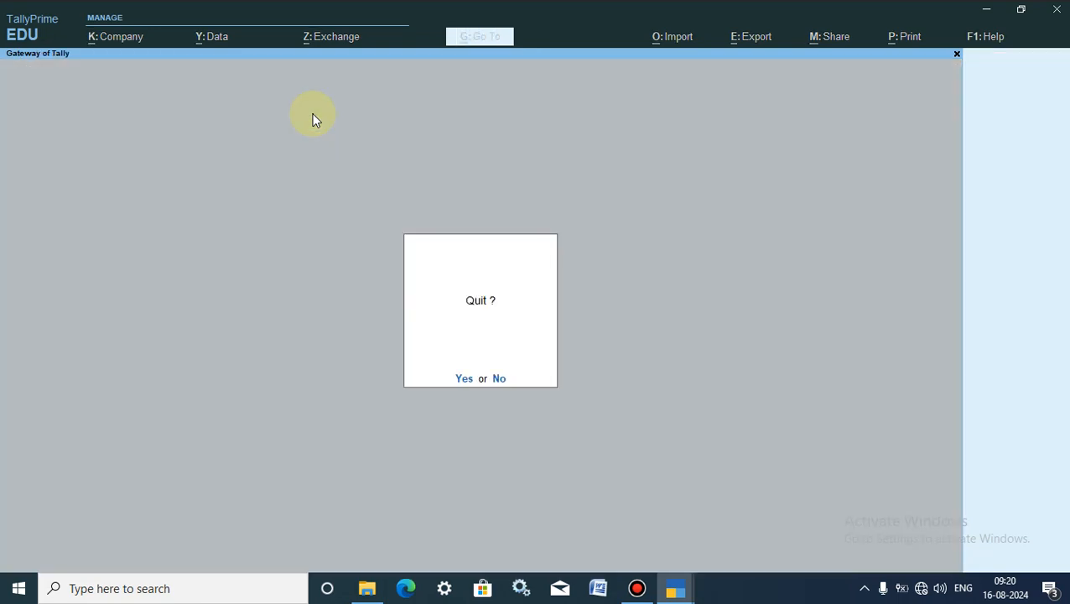
key("Escape")
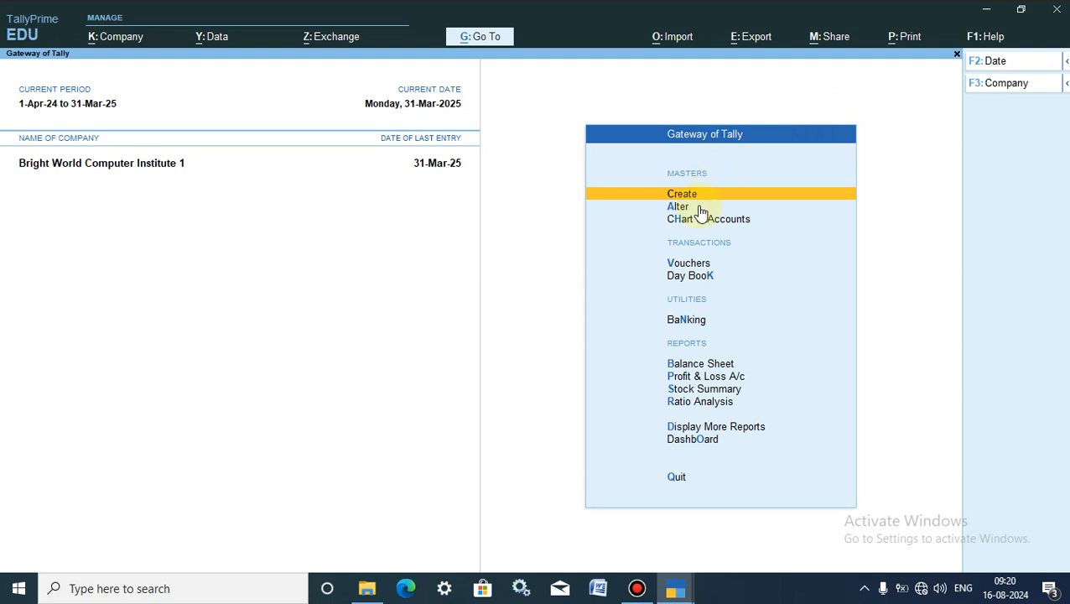
left_click(687, 263)
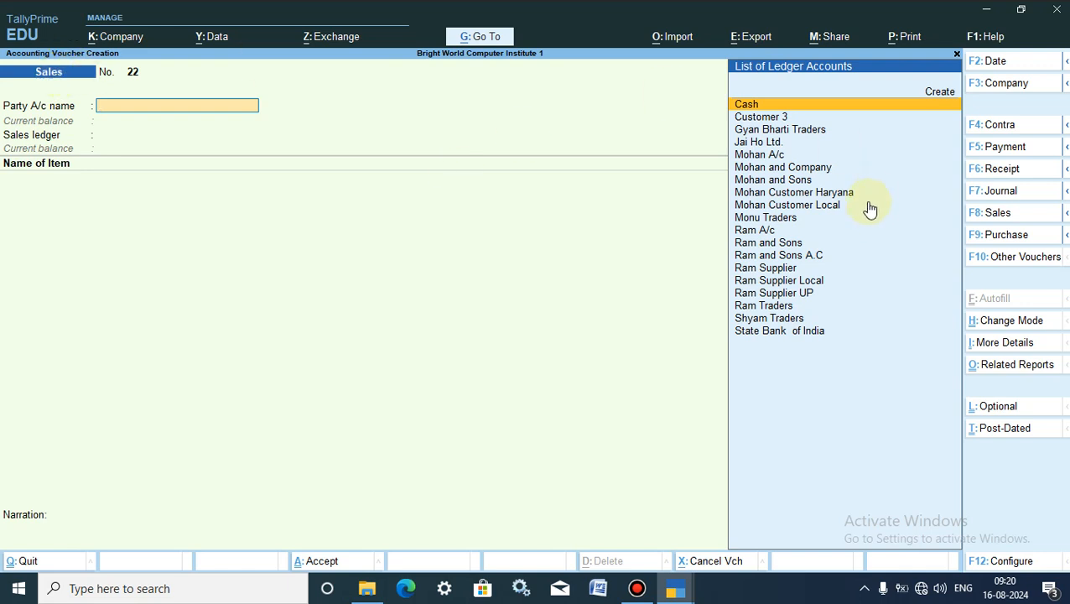
left_click(902, 39)
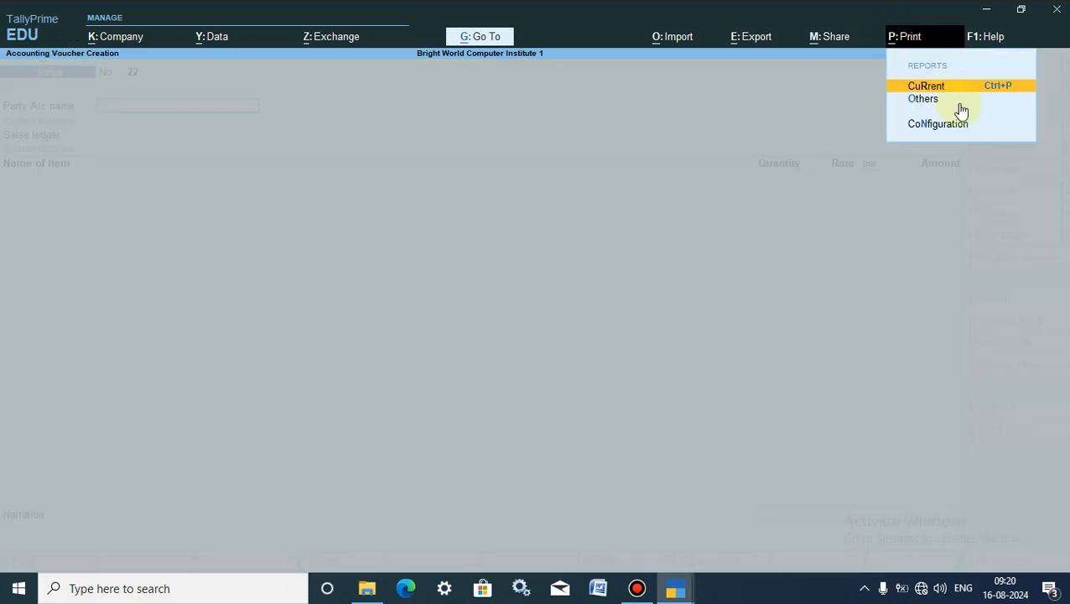
left_click(978, 87)
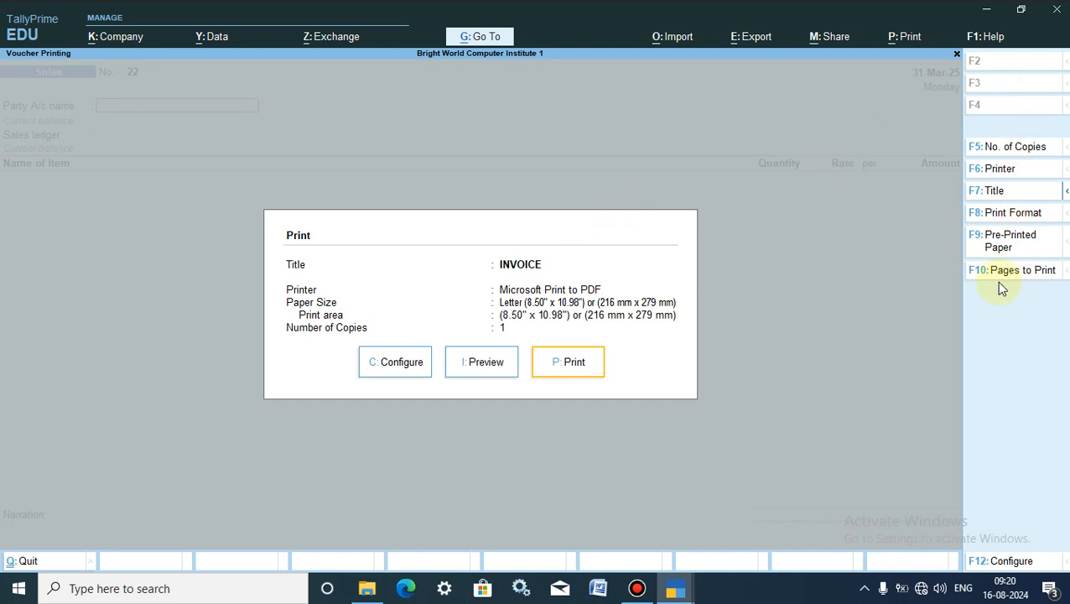
key("Escape")
key("Escape")
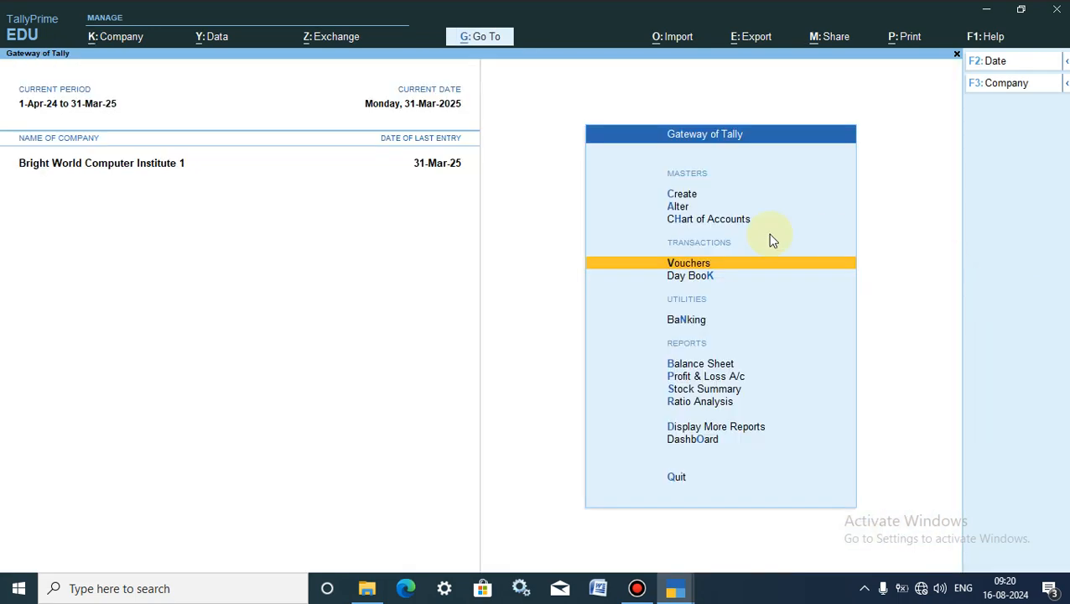
- Open the Gyan Bharti Traders sales voucher from the Day Book and look at its print settings
left_click(691, 279)
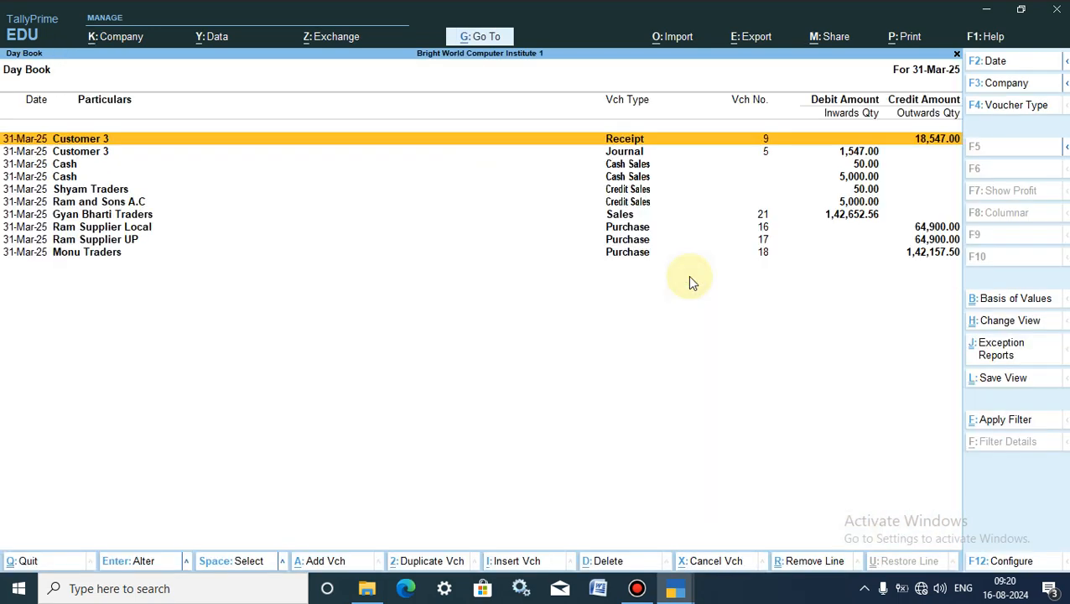
double_click(627, 217)
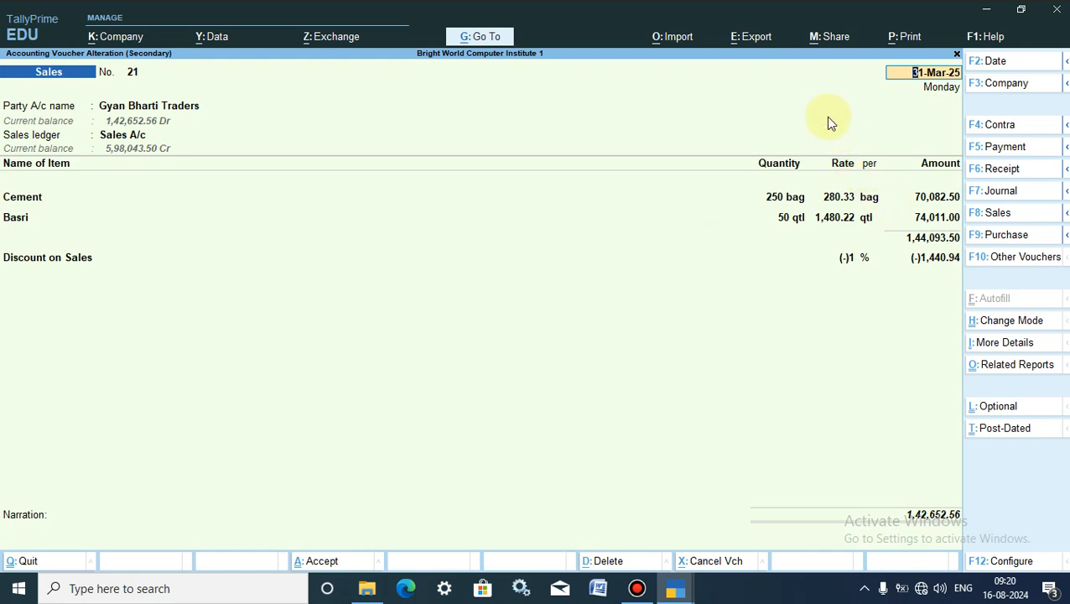
key("ctrl+a")
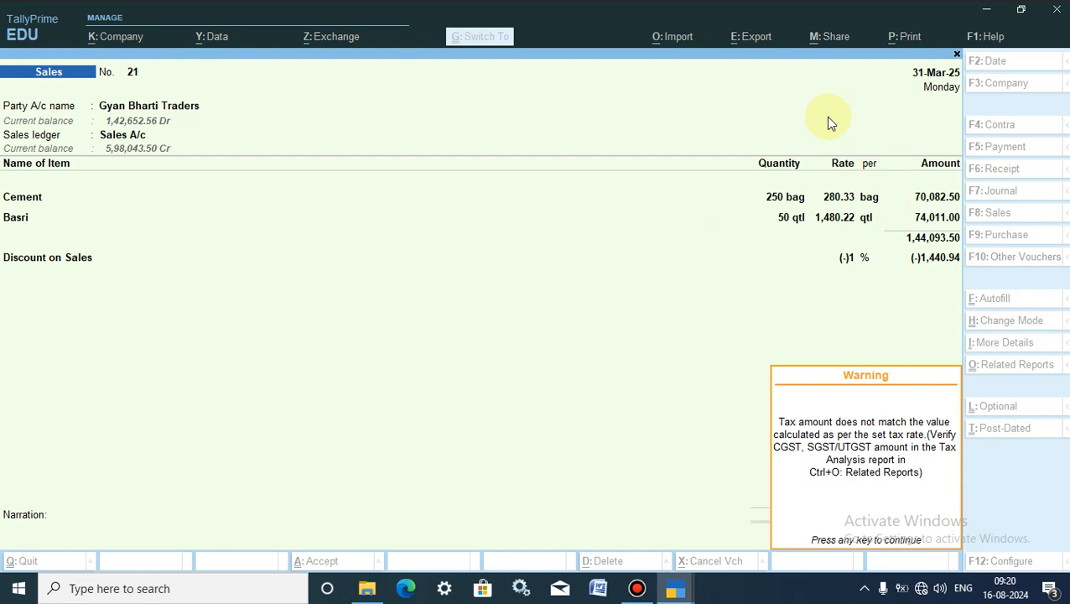
key("Return")
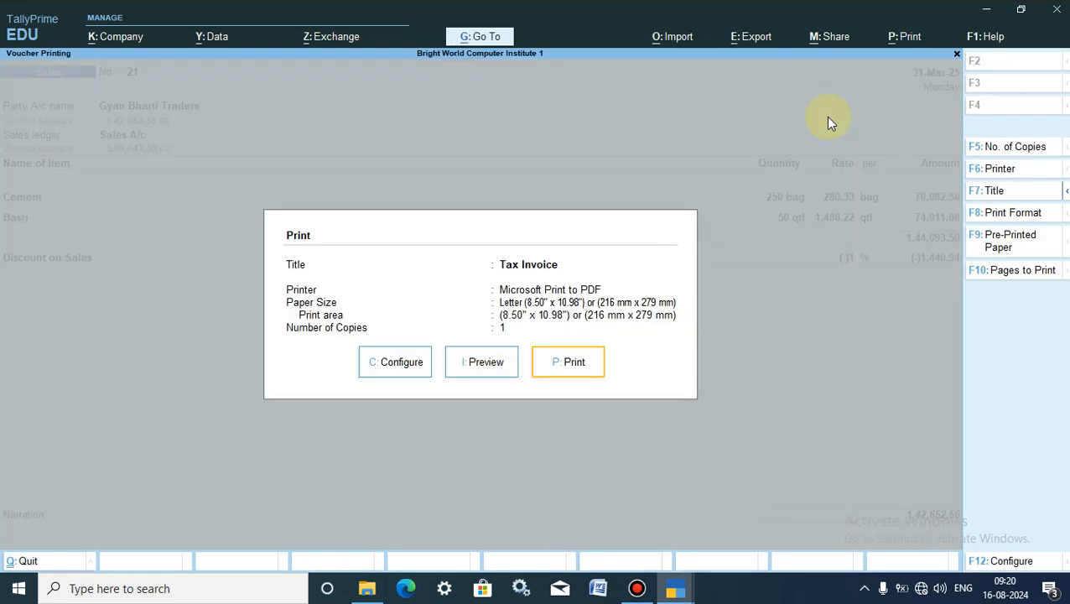
key("Escape")
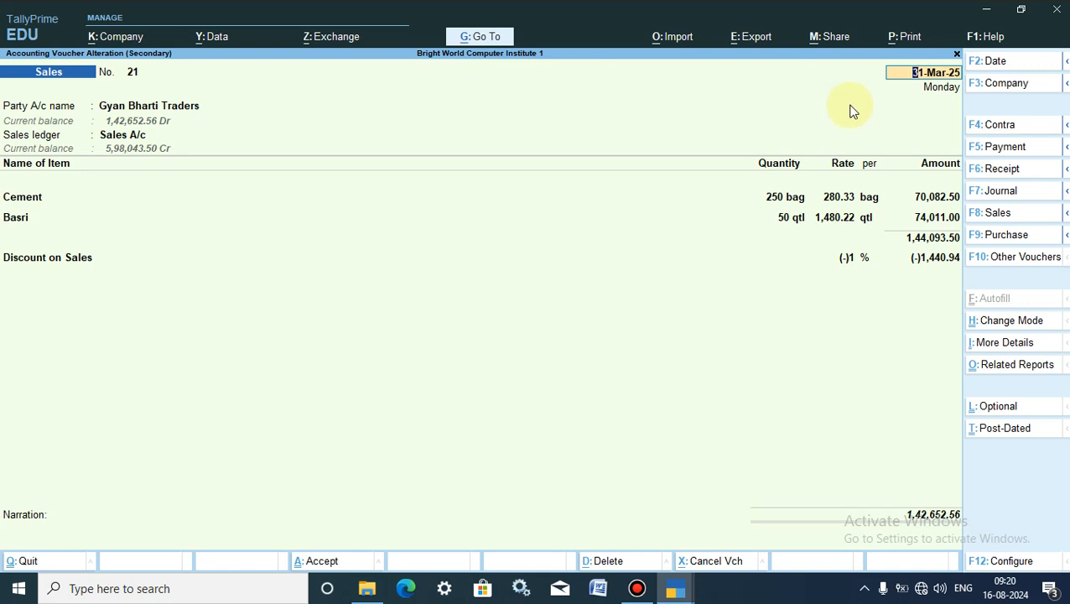
- Start printing the current sales voucher and set it to 5 copies with Duplicate as the type of copy
left_click(902, 37)
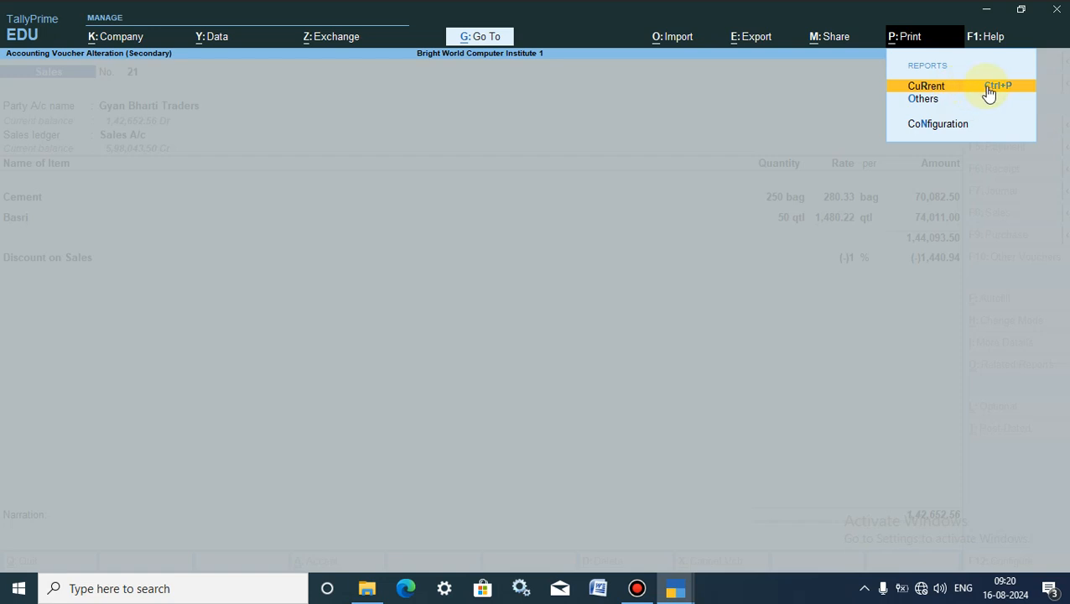
left_click(942, 90)
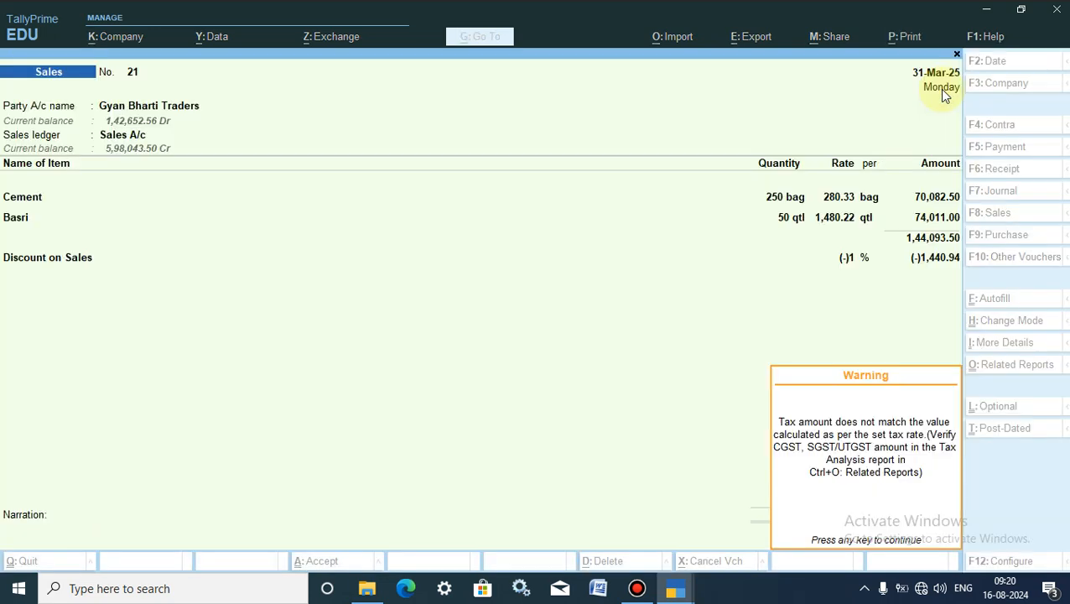
key("Return")
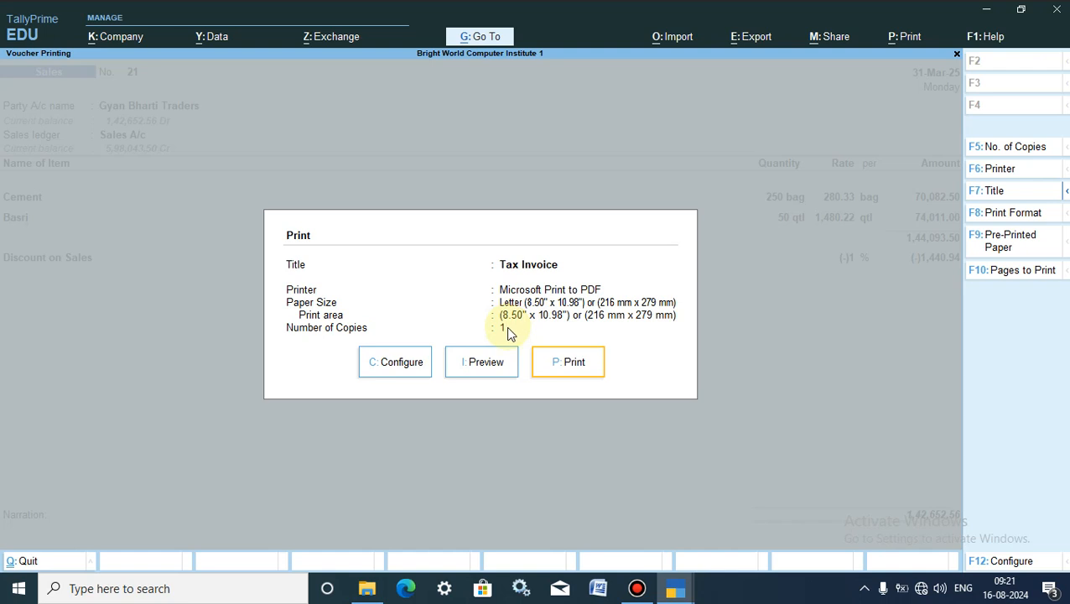
left_click(998, 158)
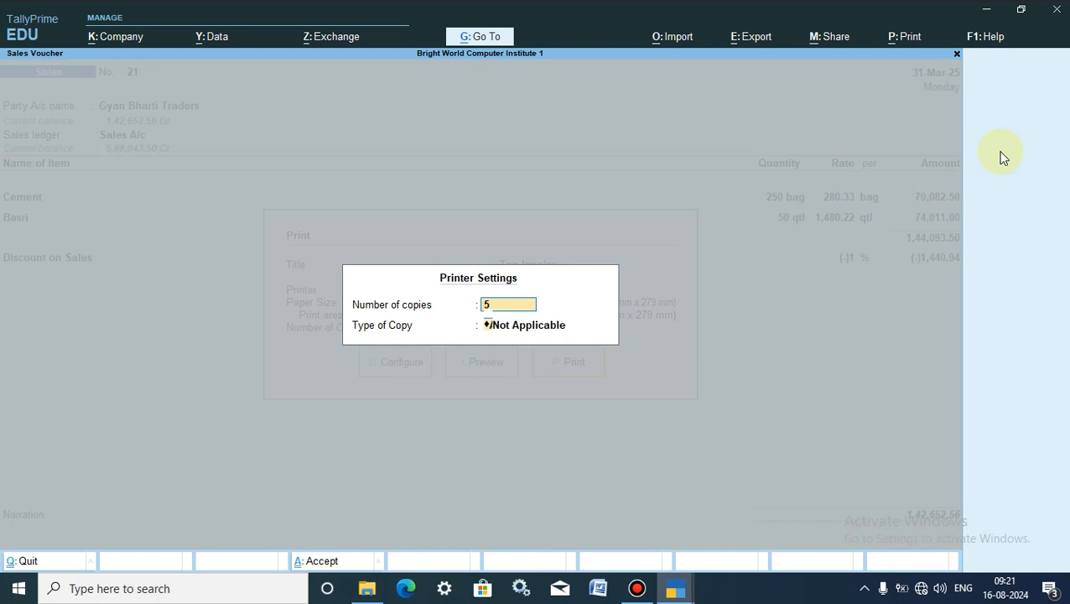
key("Return")
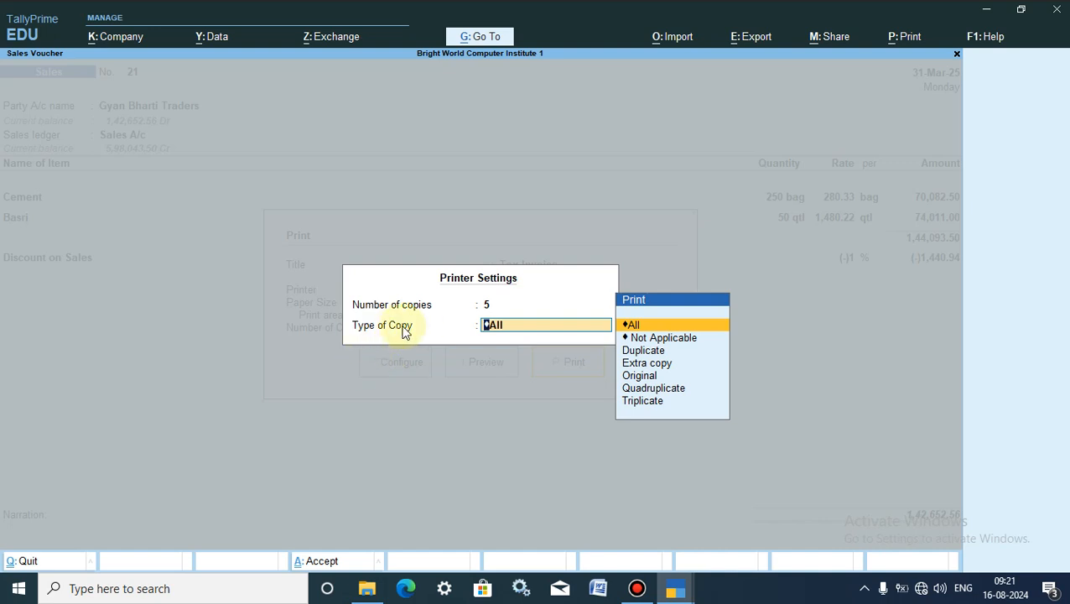
left_click(638, 352)
left_click(639, 353)
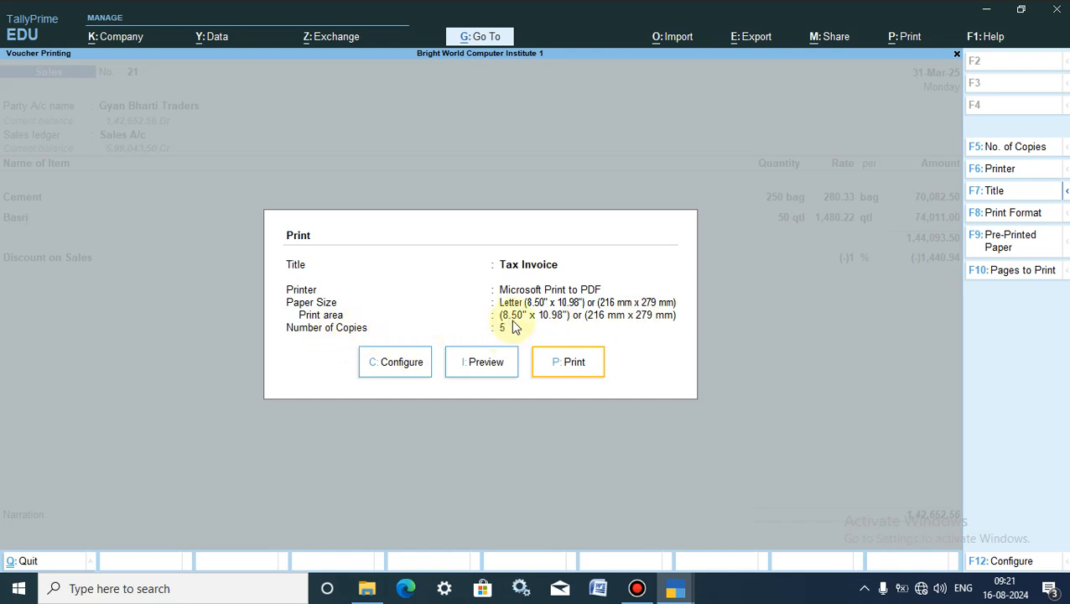
- Preview the tax invoice, enlarge it to check the copy marking, and close the preview
left_click(472, 368)
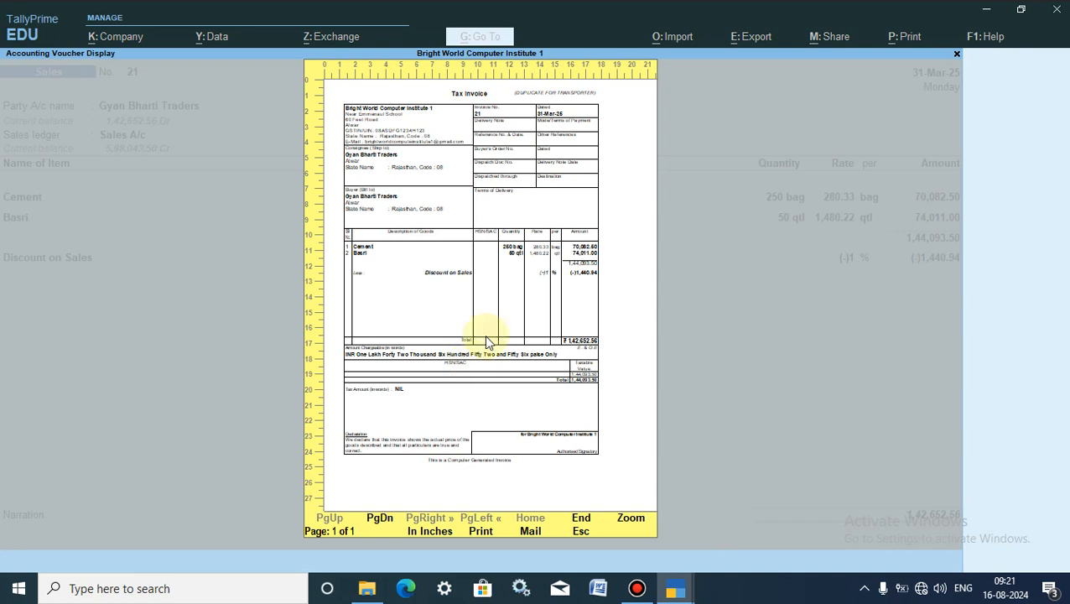
left_click(628, 516)
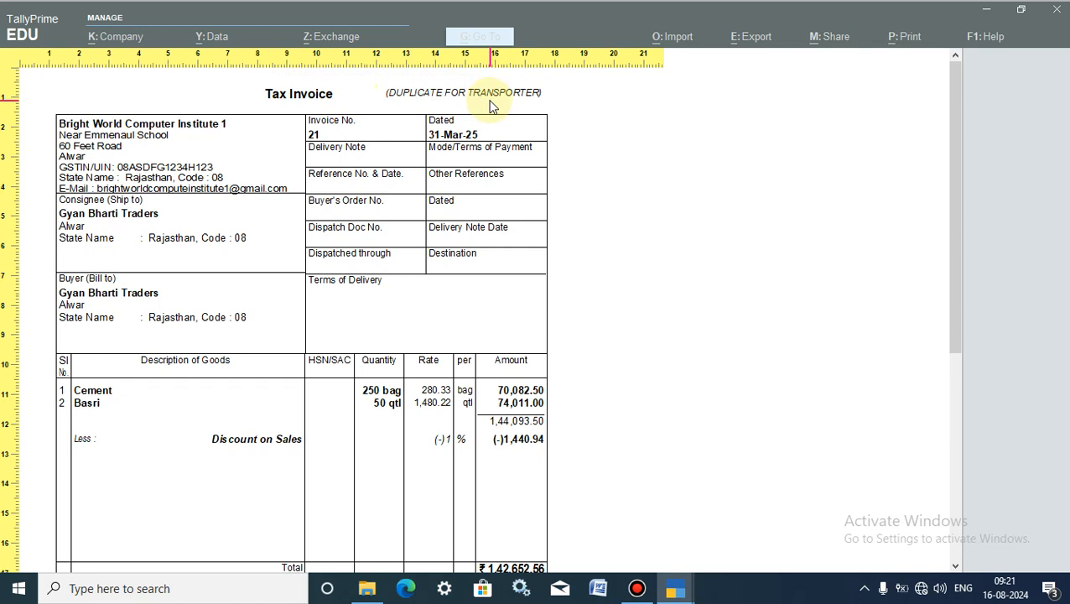
left_click(426, 99)
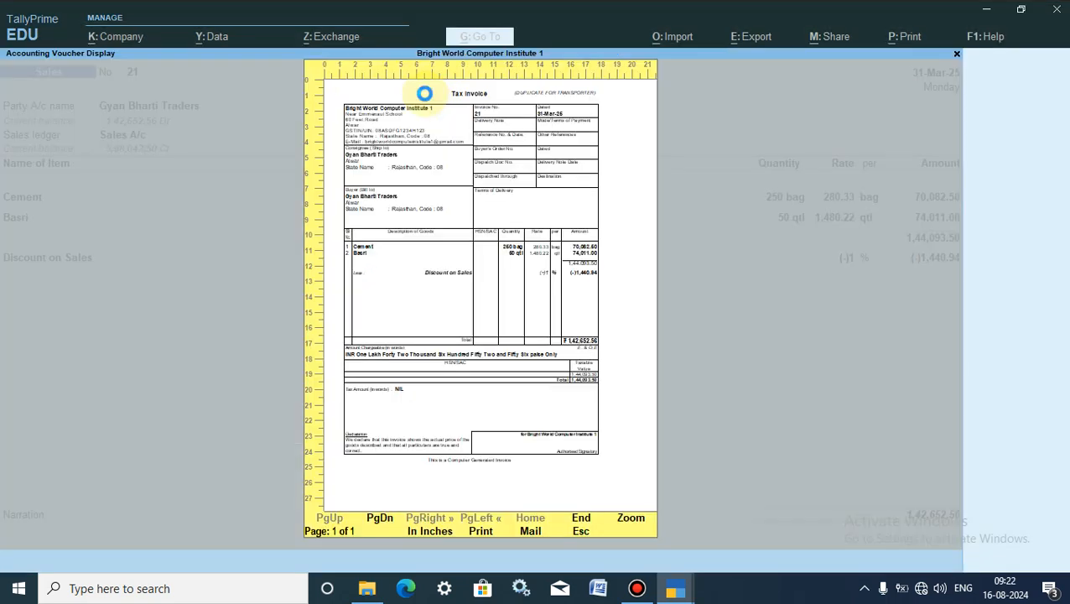
key("Escape")
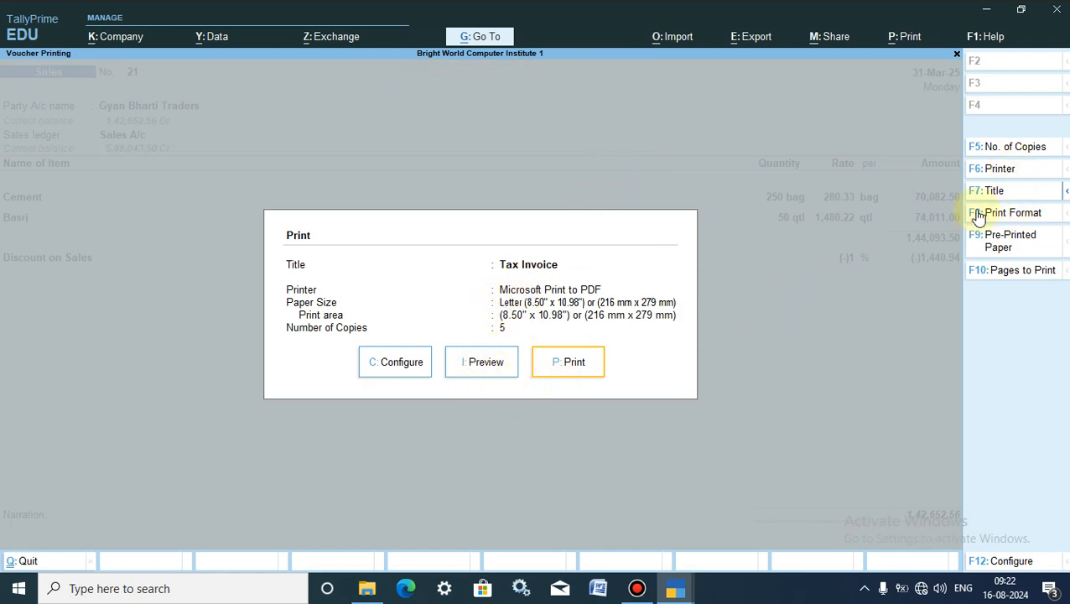
- Select Microsoft Print to PDF as the printer, with digital signature Not Applicable and Portrait orientation
left_click(1003, 172)
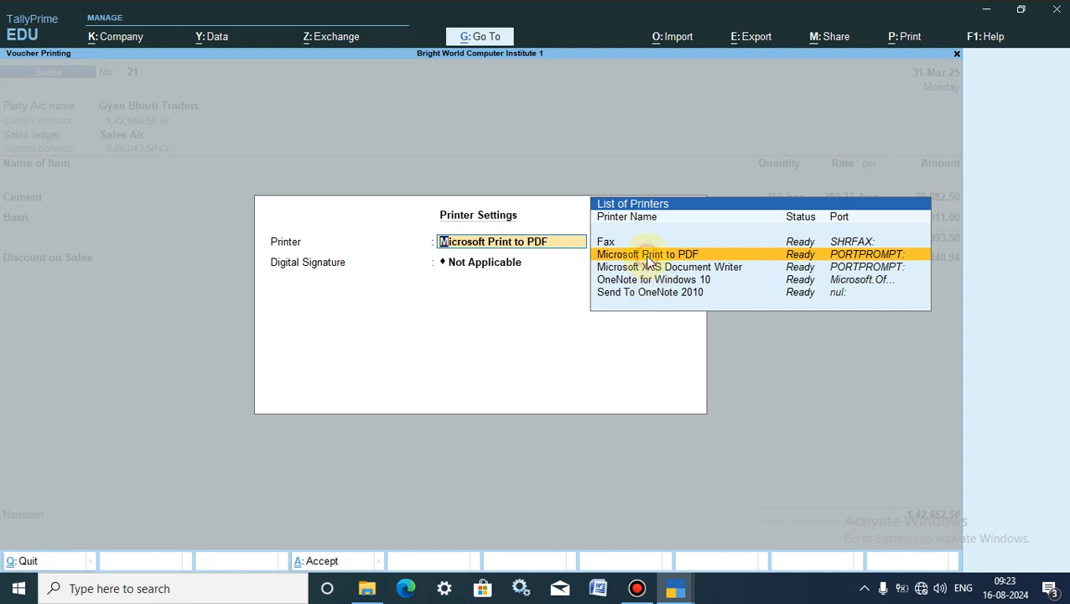
left_click(648, 257)
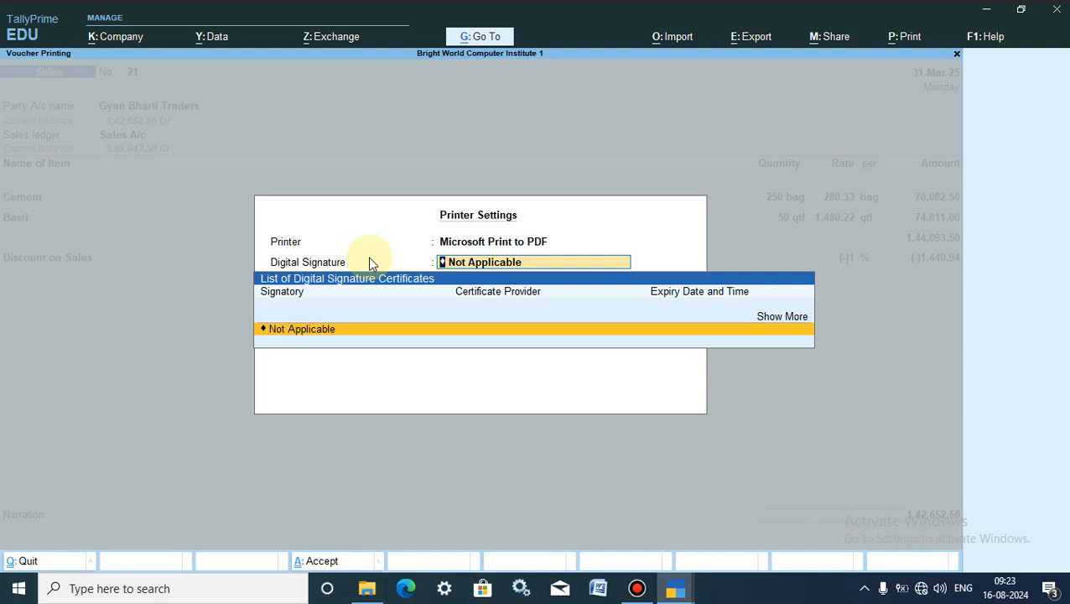
key("Return")
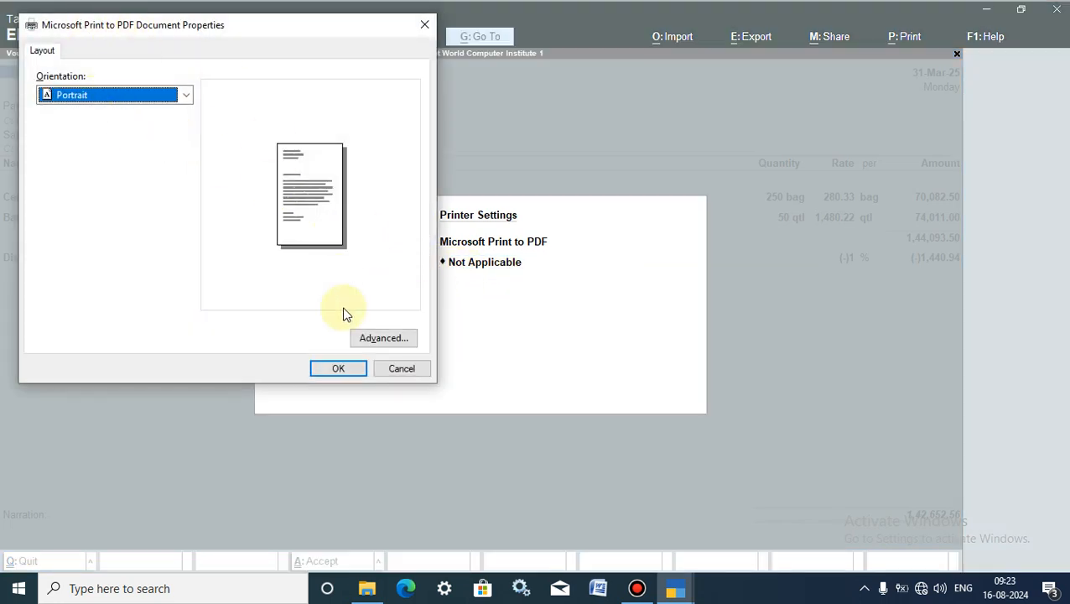
left_click(336, 375)
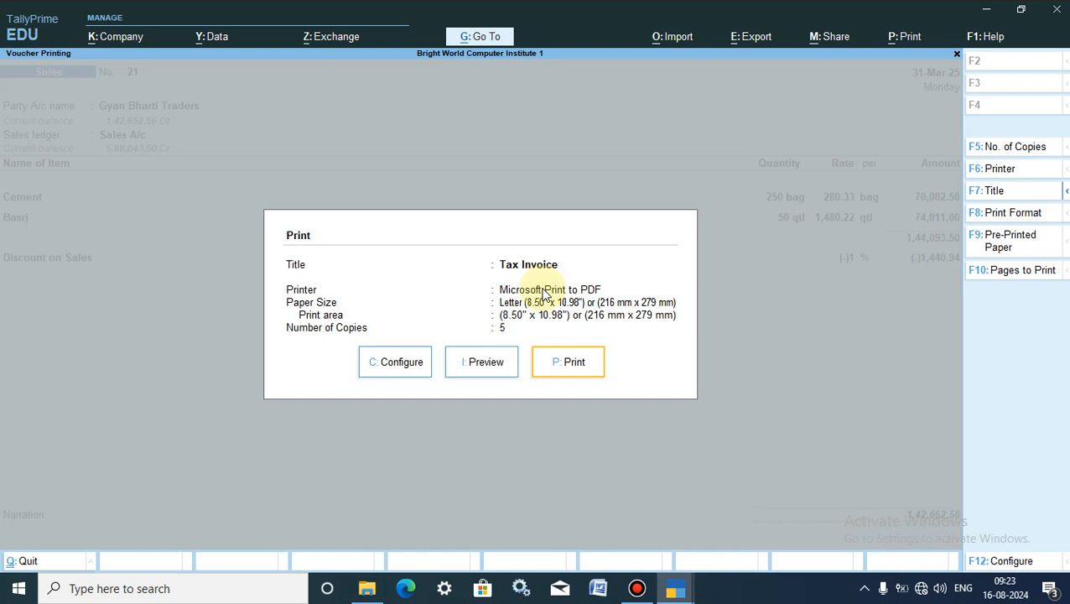
- Print the tax invoice to PDF and save the output in Documents as "tax bill"
left_click(556, 370)
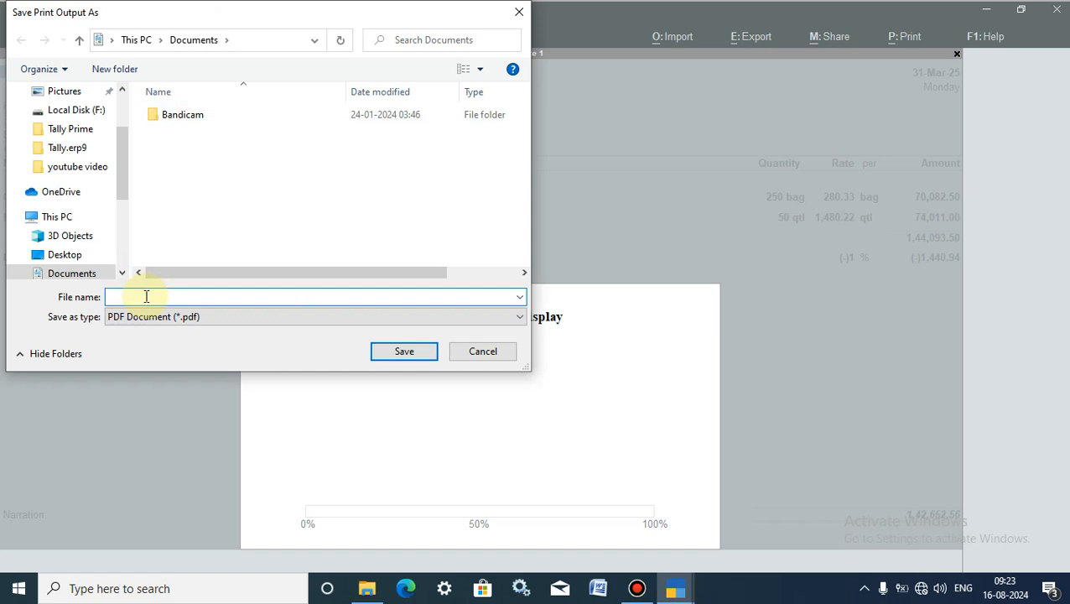
type("ax bill")
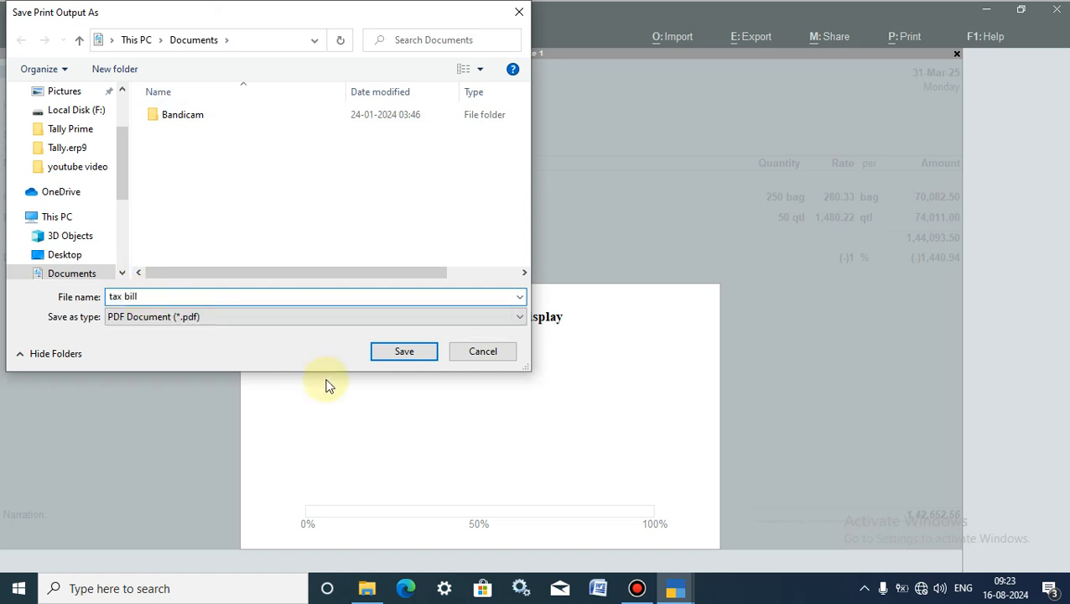
left_click(386, 359)
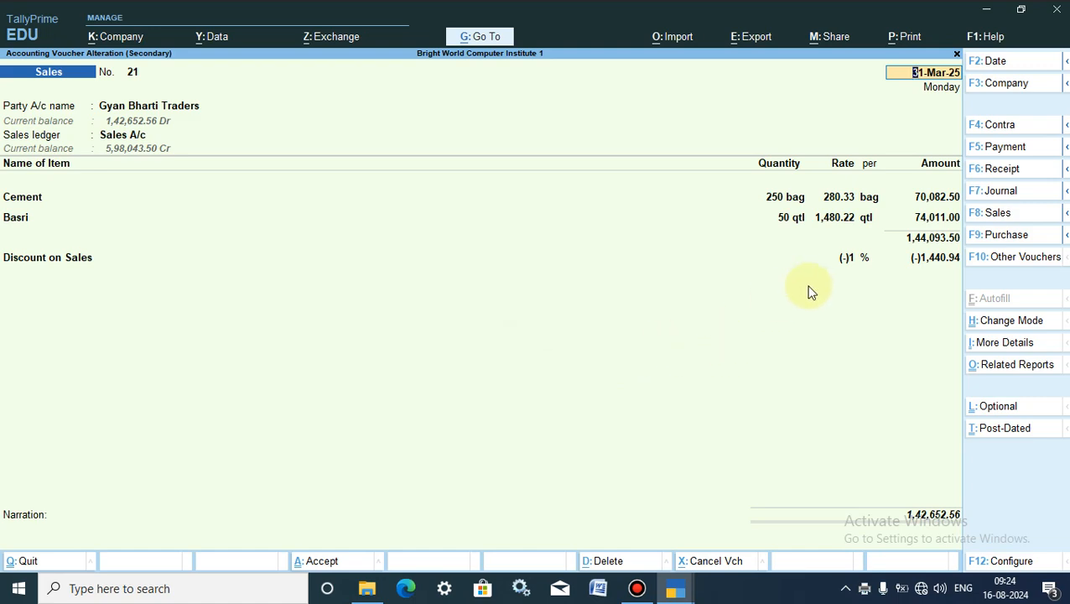
- Start printing the current sales voucher again and accept 1 copy with Not Applicable as the type of copy
left_click(903, 39)
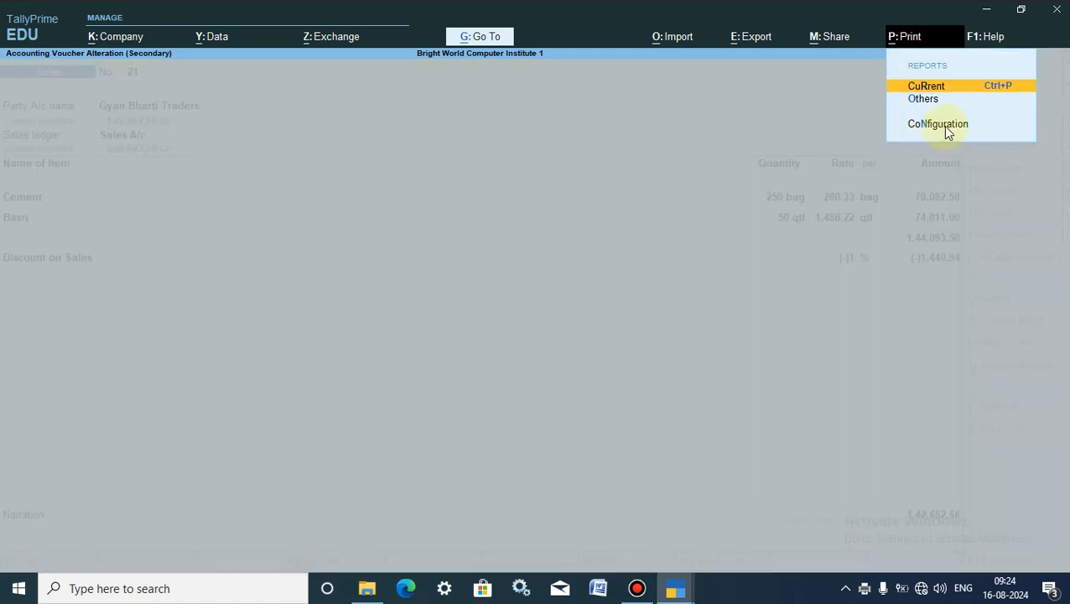
left_click(918, 92)
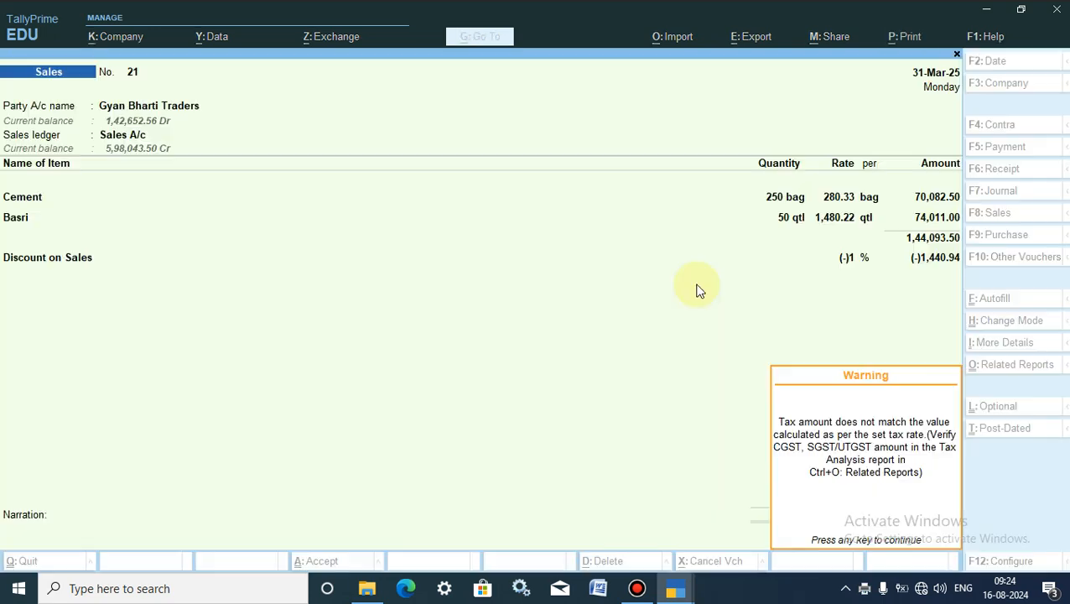
left_click(777, 451)
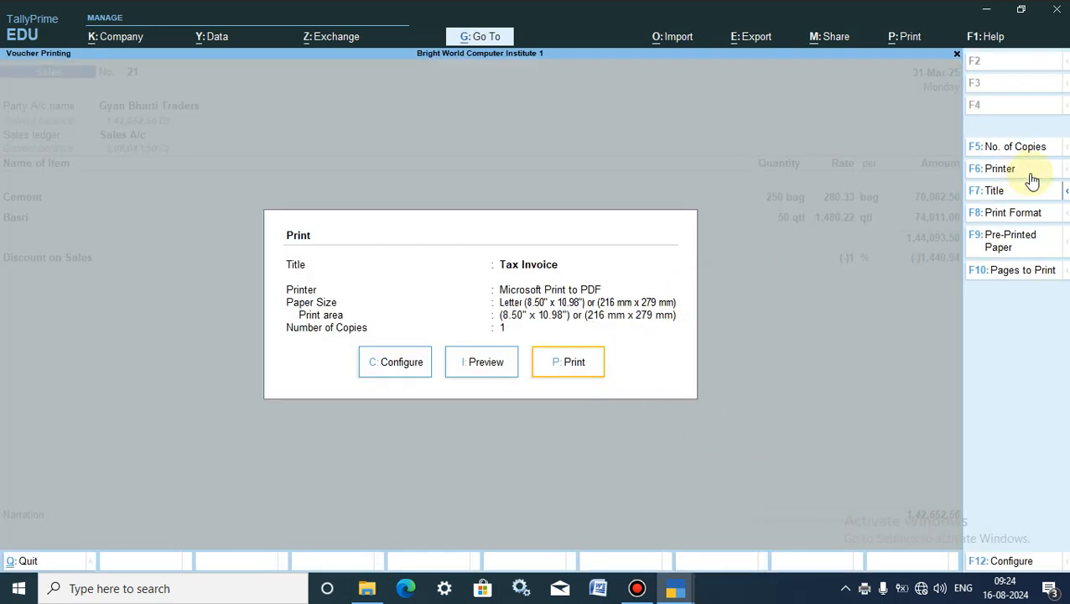
left_click(1005, 148)
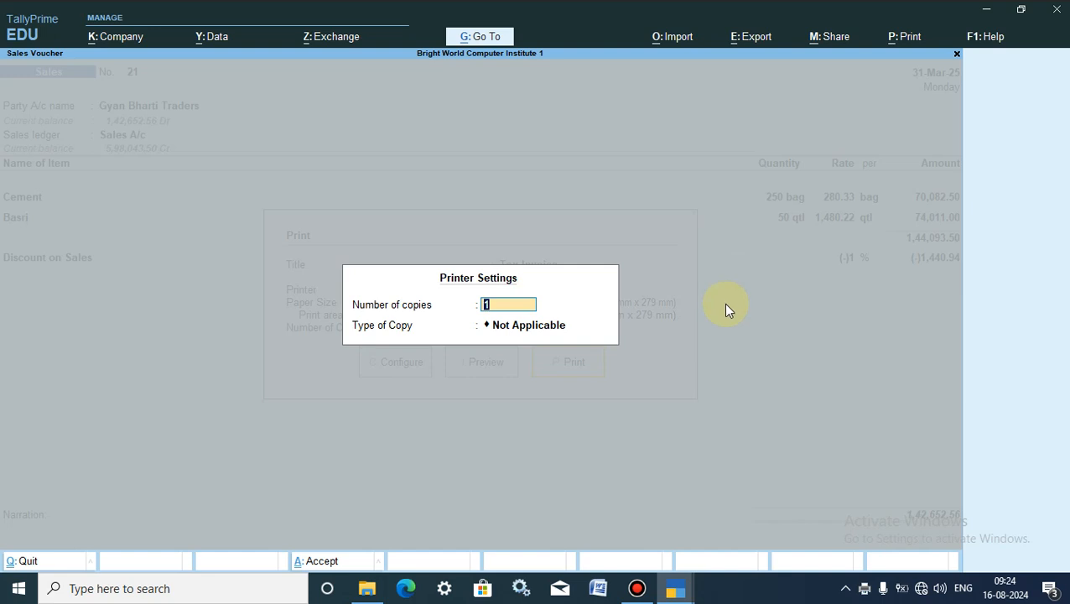
key("Return")
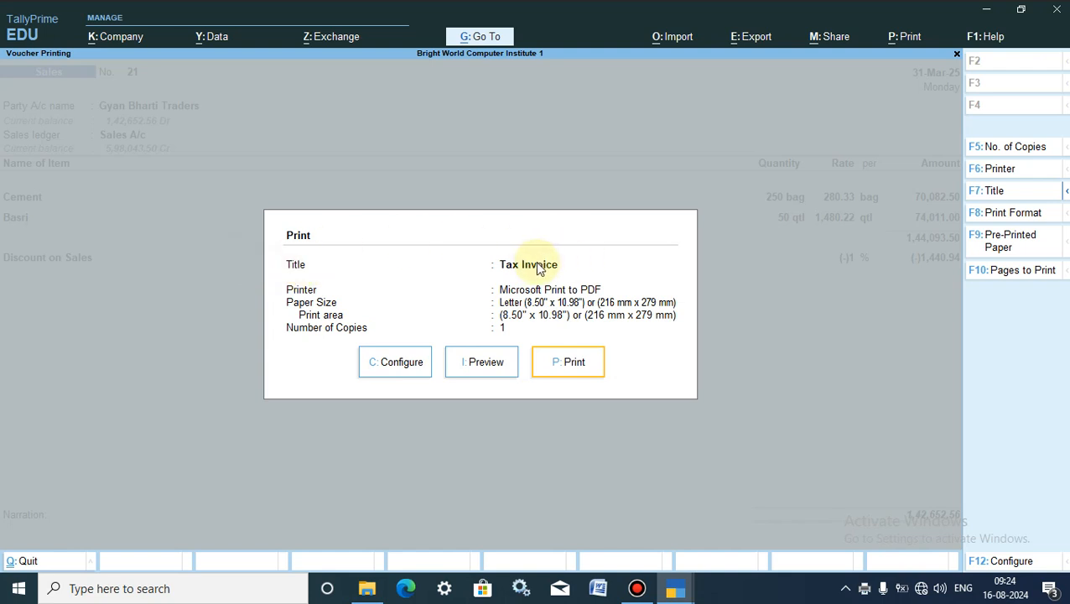
- Set the printed voucher's title to "GST Billing" and its subtitle to "18% GST TAX"
left_click(990, 192)
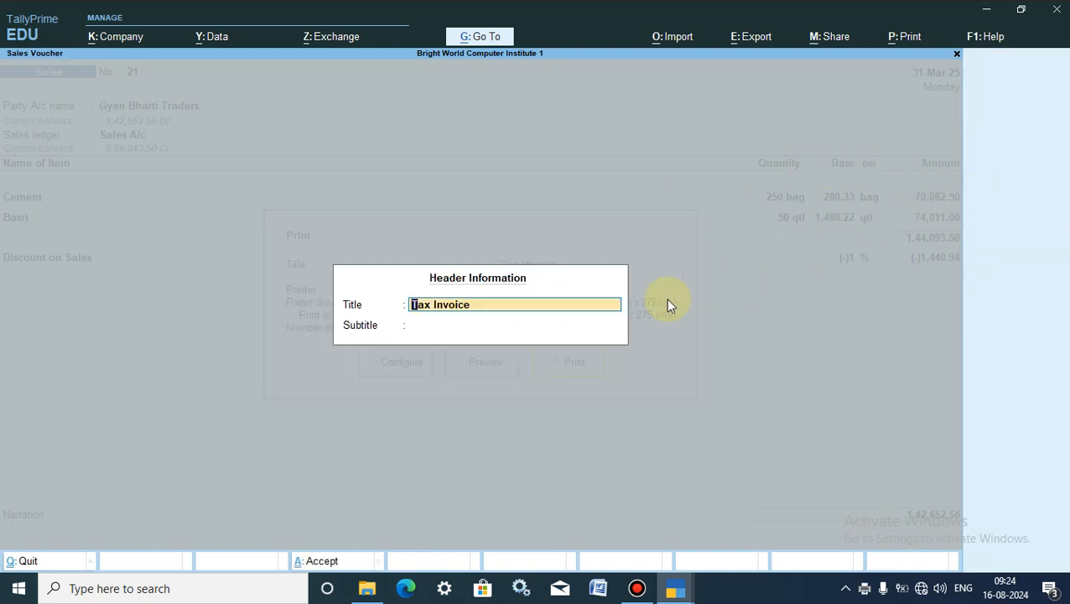
left_click(475, 307)
key("BackSpace")
key("BackSpace")
key("BackSpace")
key("BackSpace")
key("BackSpace")
key("BackSpace")
key("BackSpace")
key("BackSpace")
key("Delete")
type("Gst")
key("BackSpace")
key("BackSpace")
type("ST BI")
key("BackSpace")
type("BI")
key("Return")
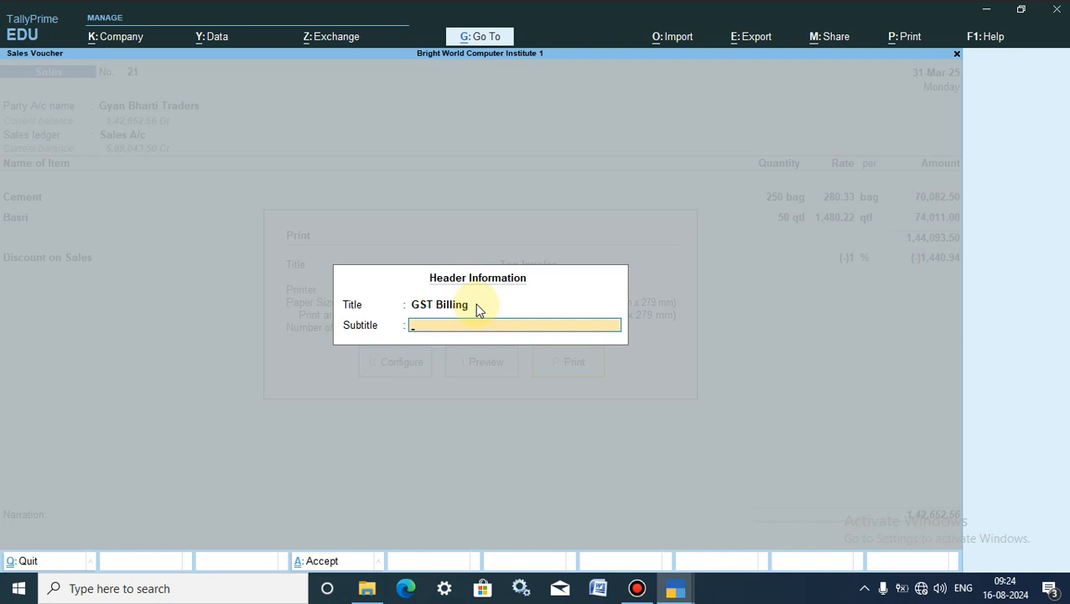
type("18% GST TAX")
key("Return")
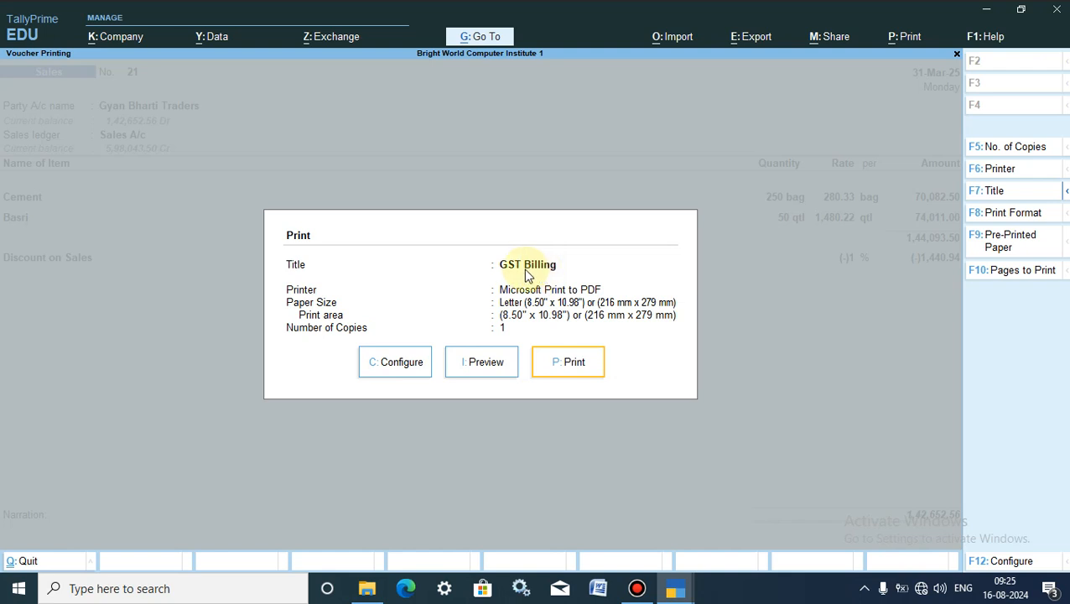
- Preview the invoice, enlarge it to check the title and subtitle, and close the preview
left_click(465, 367)
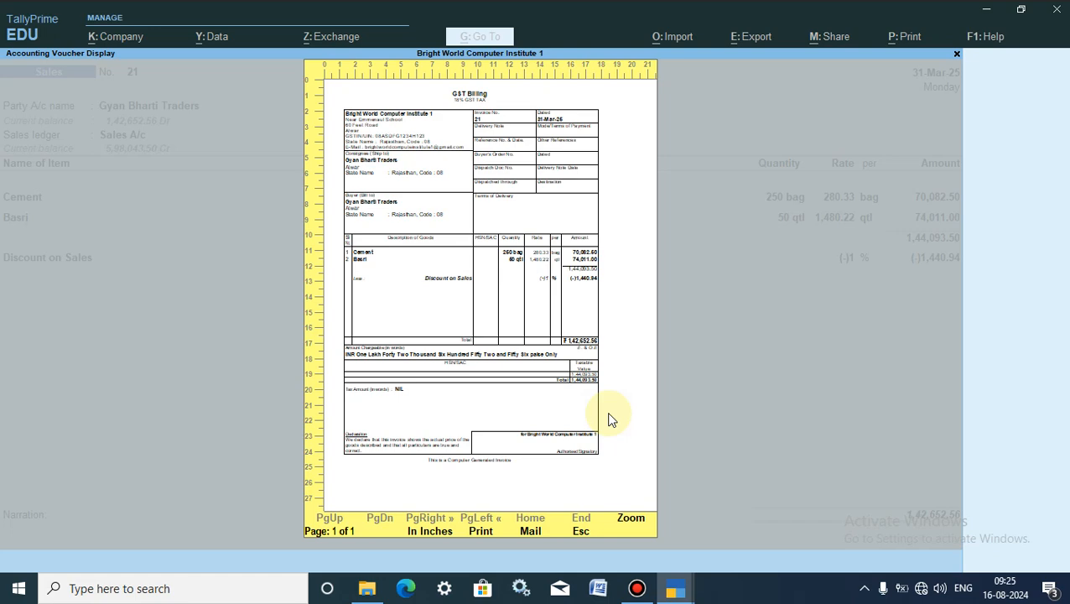
left_click(625, 524)
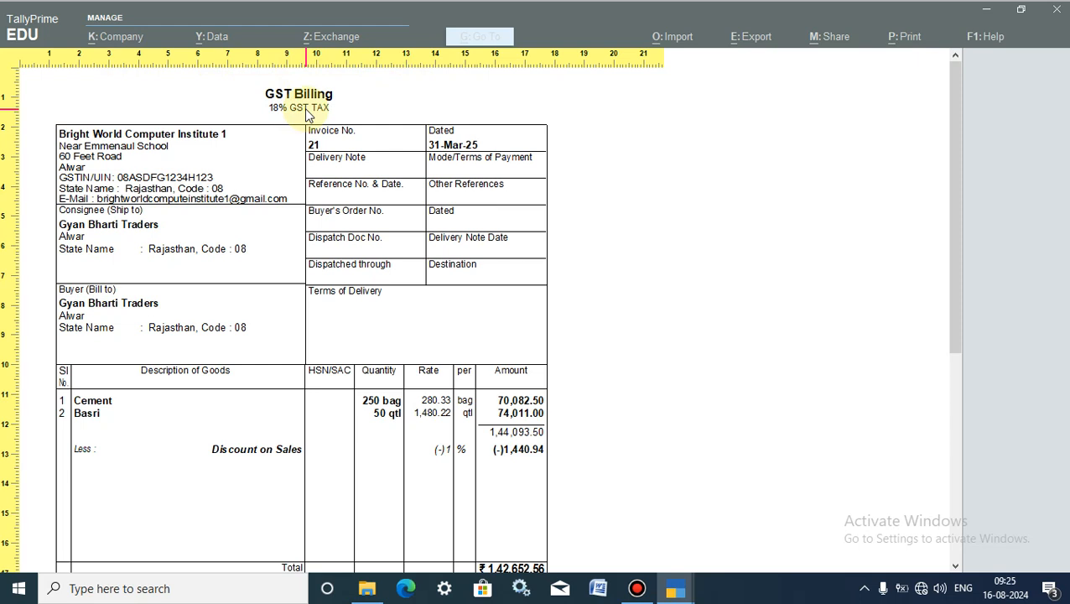
key("Escape")
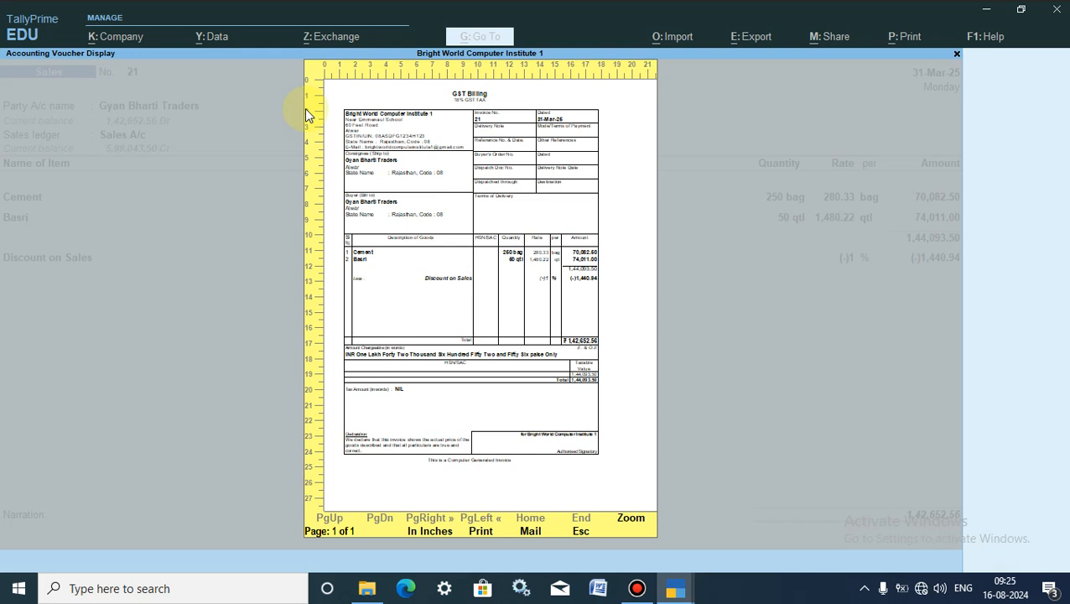
key("Escape")
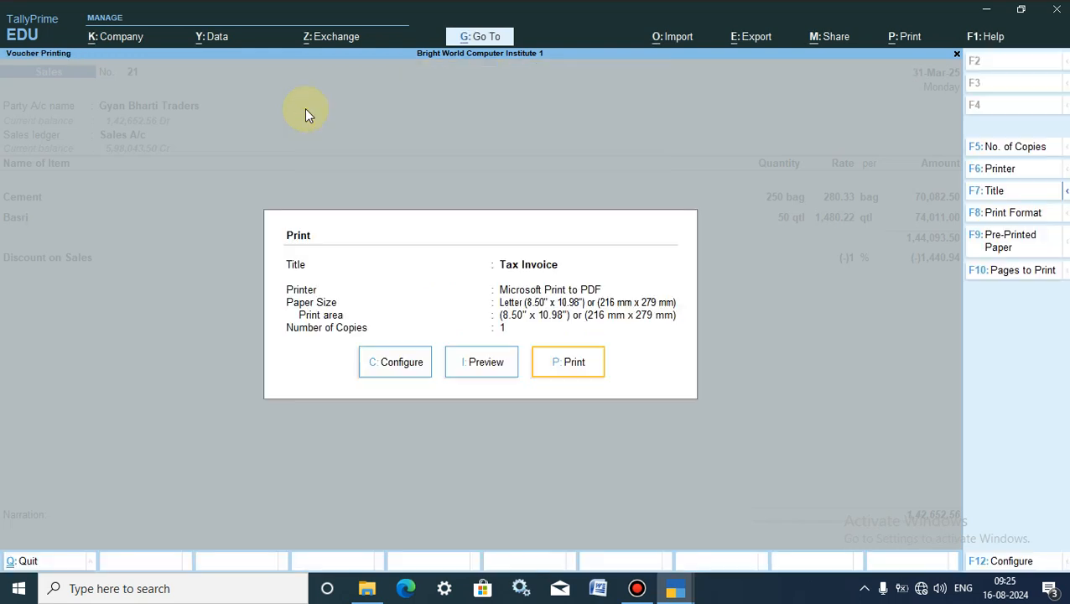
- Set the print format to Dot Matrix Format, compatible with Epson LQ-850
left_click(1012, 214)
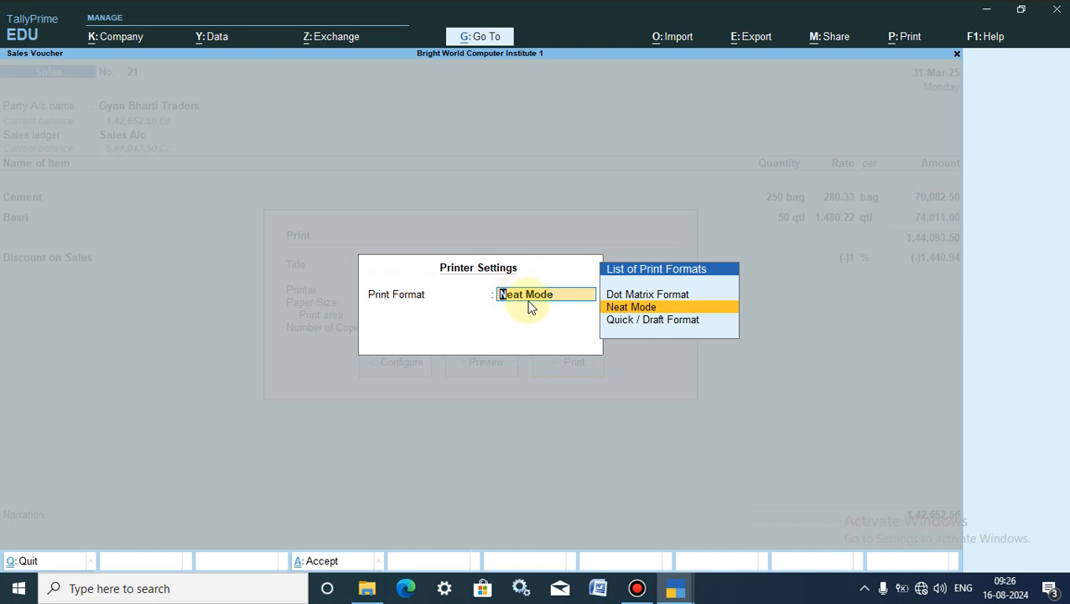
left_click(663, 300)
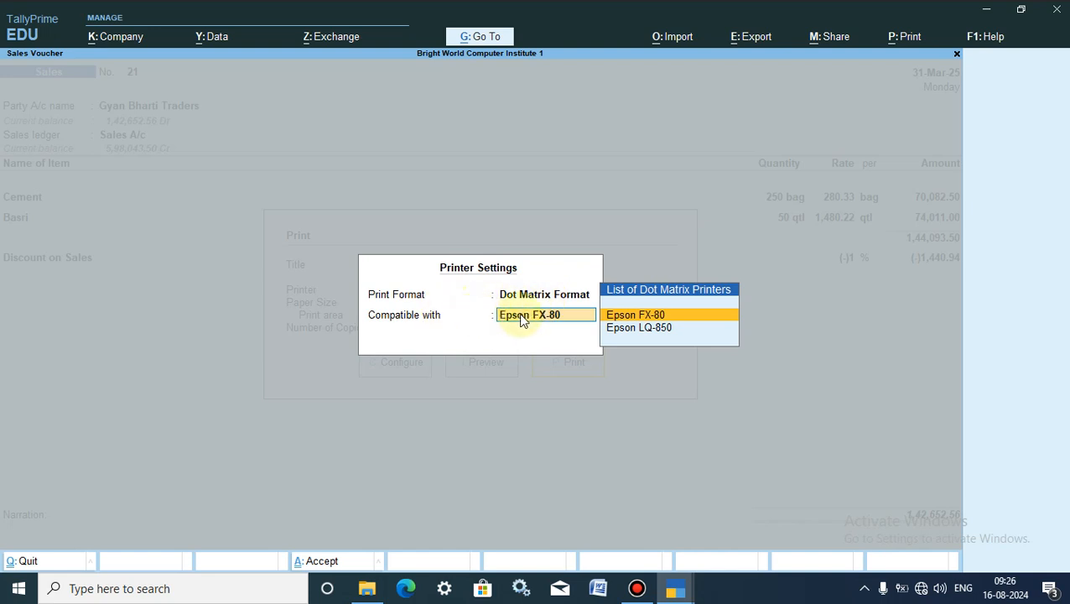
left_click(660, 332)
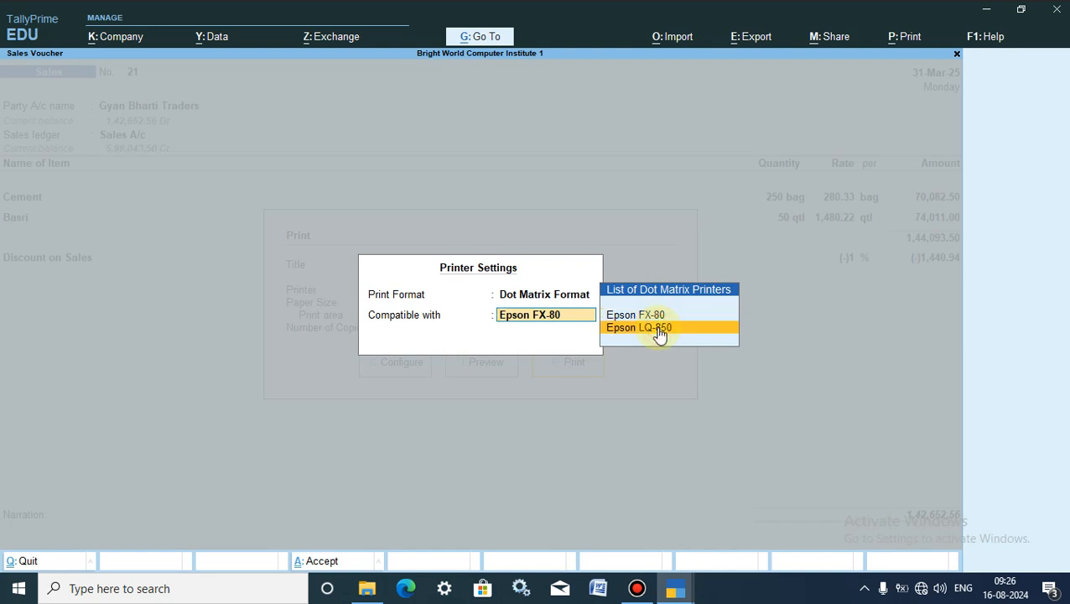
left_click(659, 332)
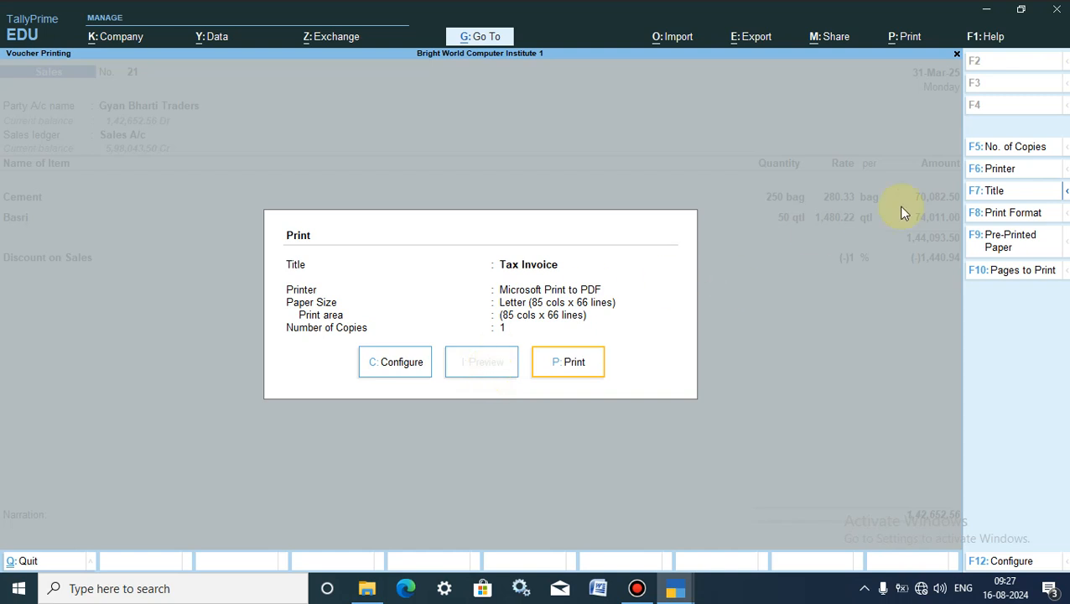
- Change the print format to Quick / Draft Format and return it to Neat Mode
left_click(994, 214)
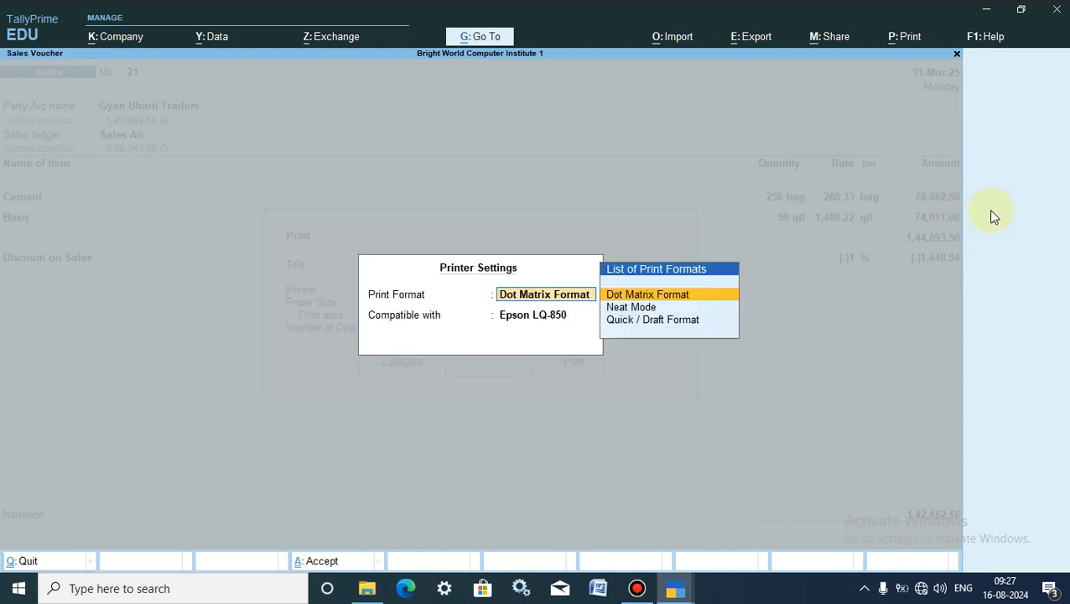
left_click(626, 321)
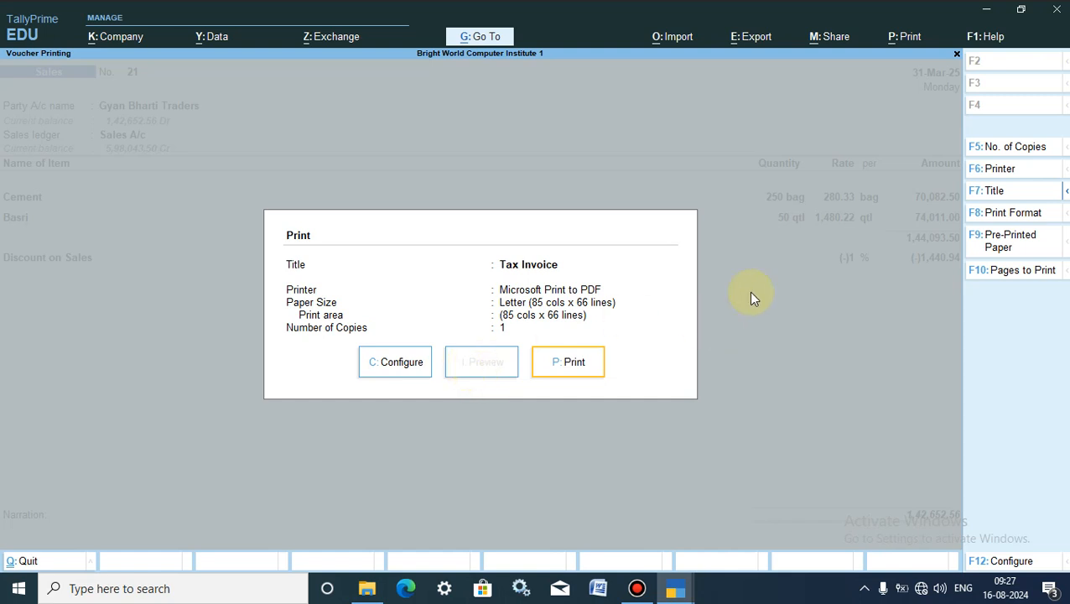
left_click(1016, 212)
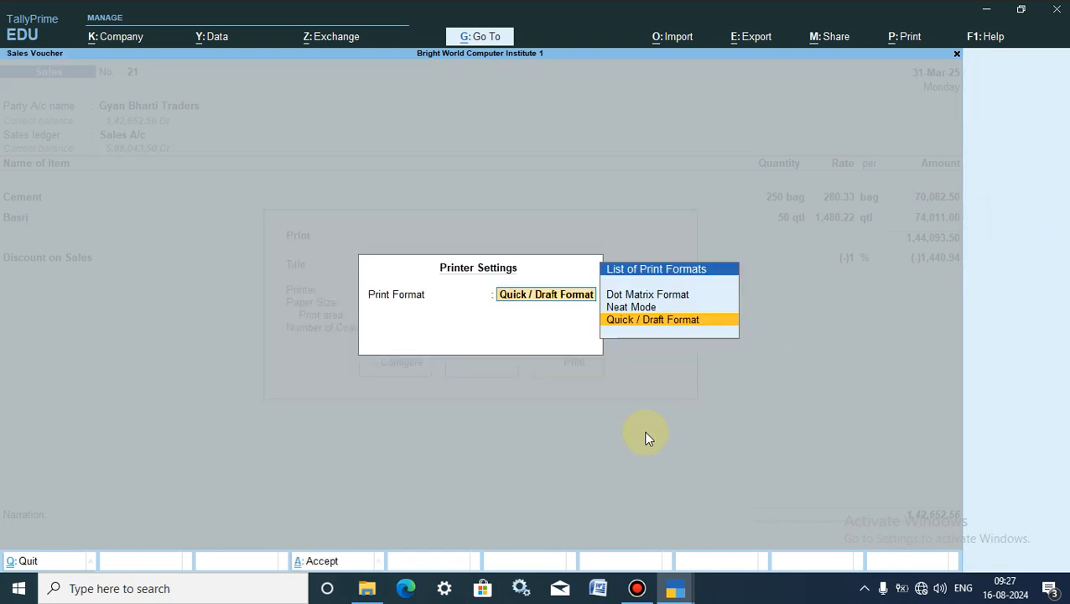
left_click(630, 309)
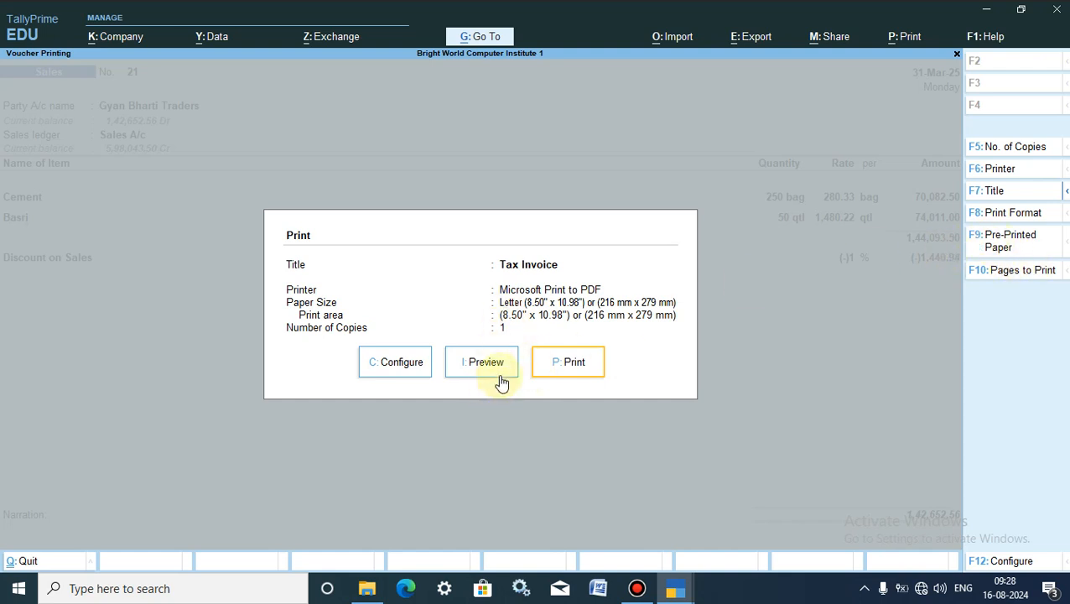
- Switch the voucher to pre-printed paper, examine the whole invoice in the enlarged preview, and close it
left_click(1010, 241)
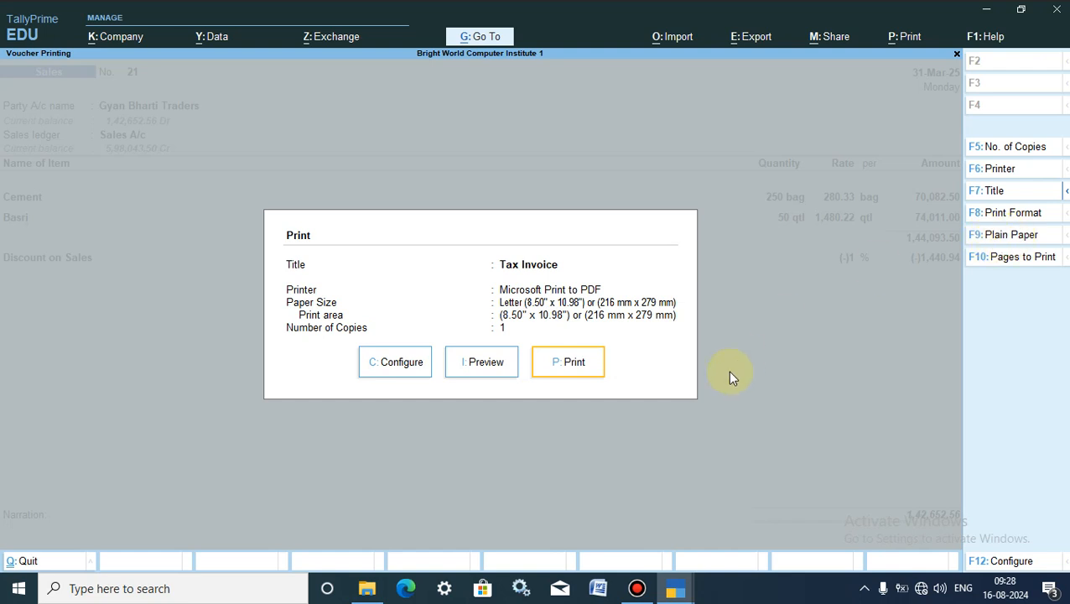
left_click(487, 367)
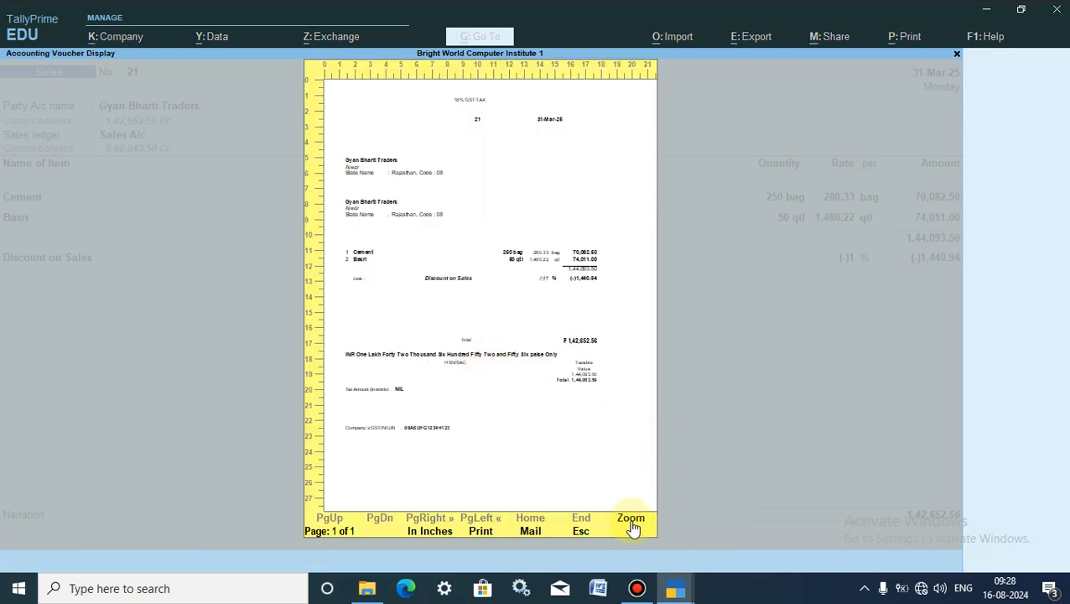
left_click(634, 525)
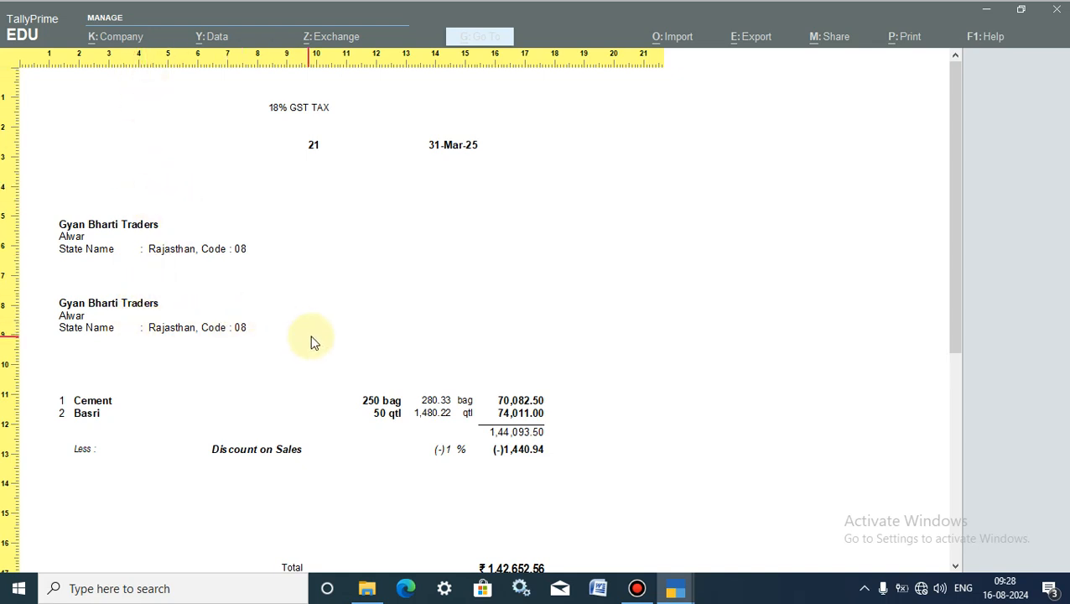
left_click_drag(948, 185, 971, 315)
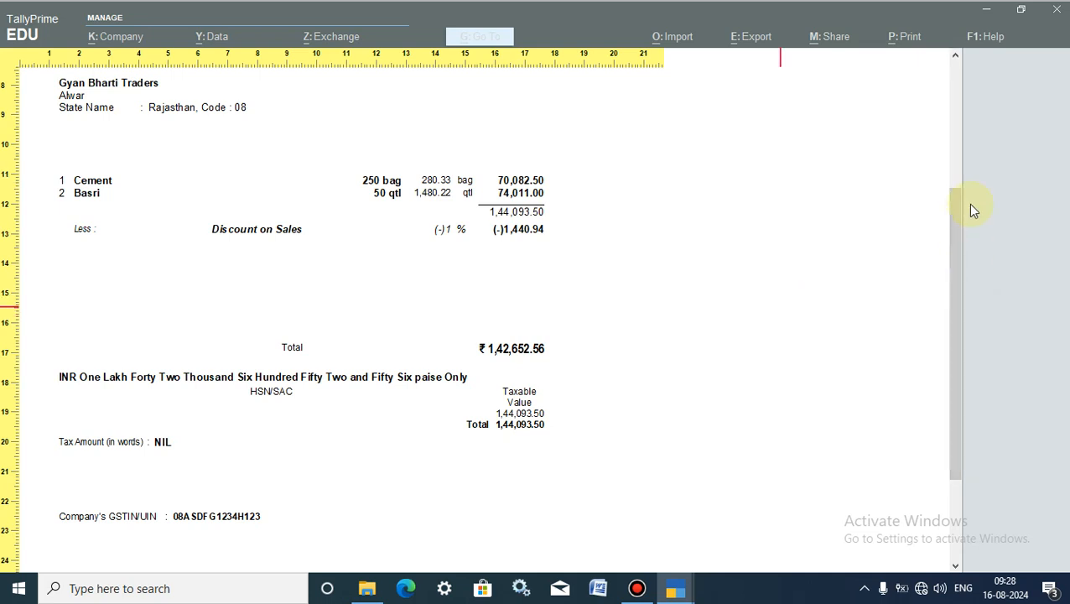
left_click_drag(950, 281, 963, 362)
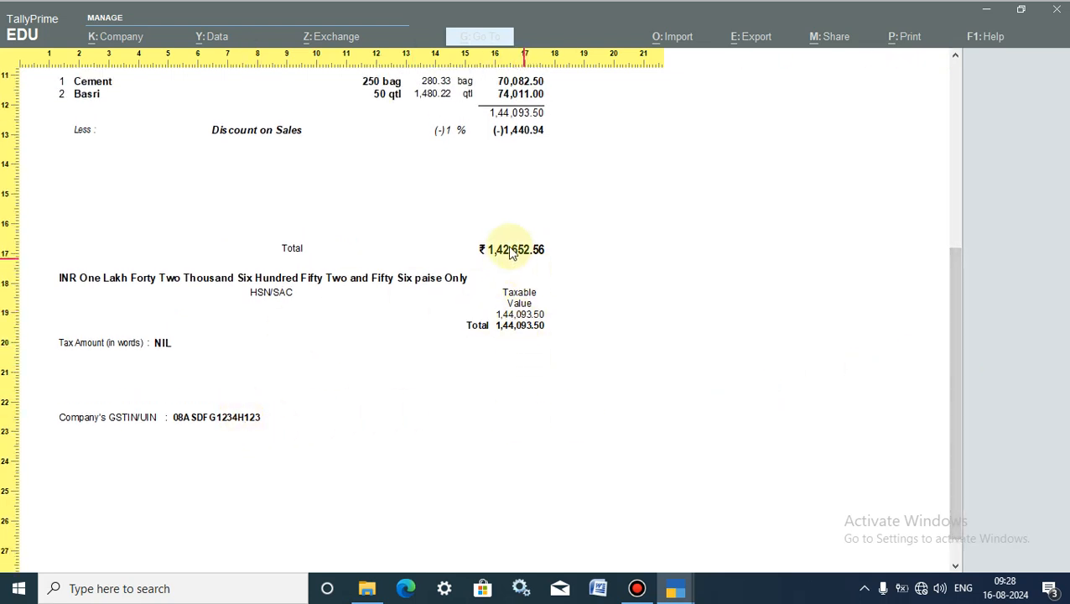
left_click_drag(957, 319, 949, 198)
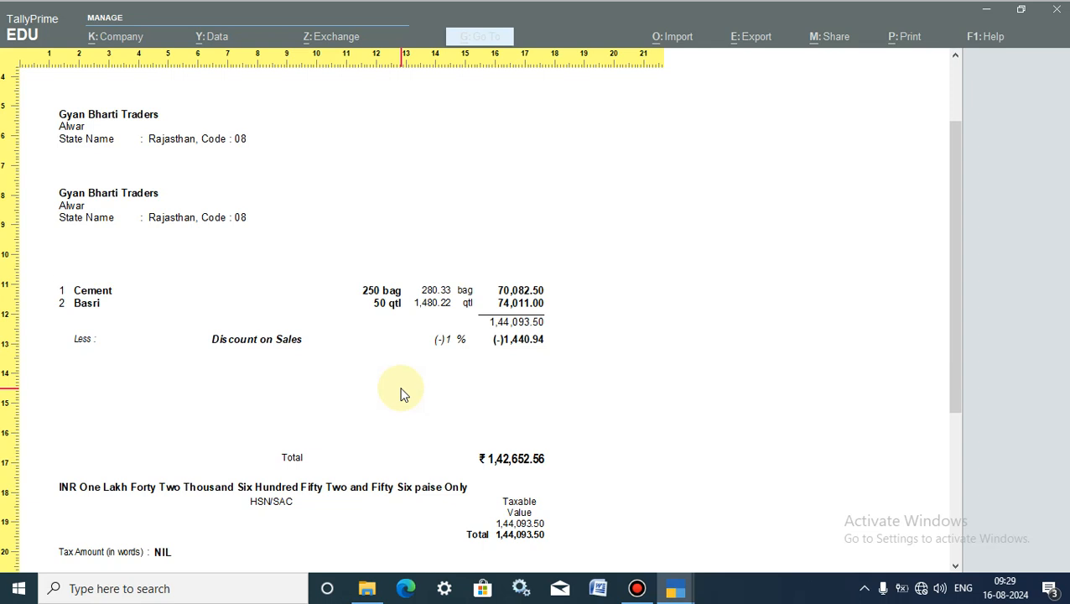
left_click(339, 363)
key("Escape")
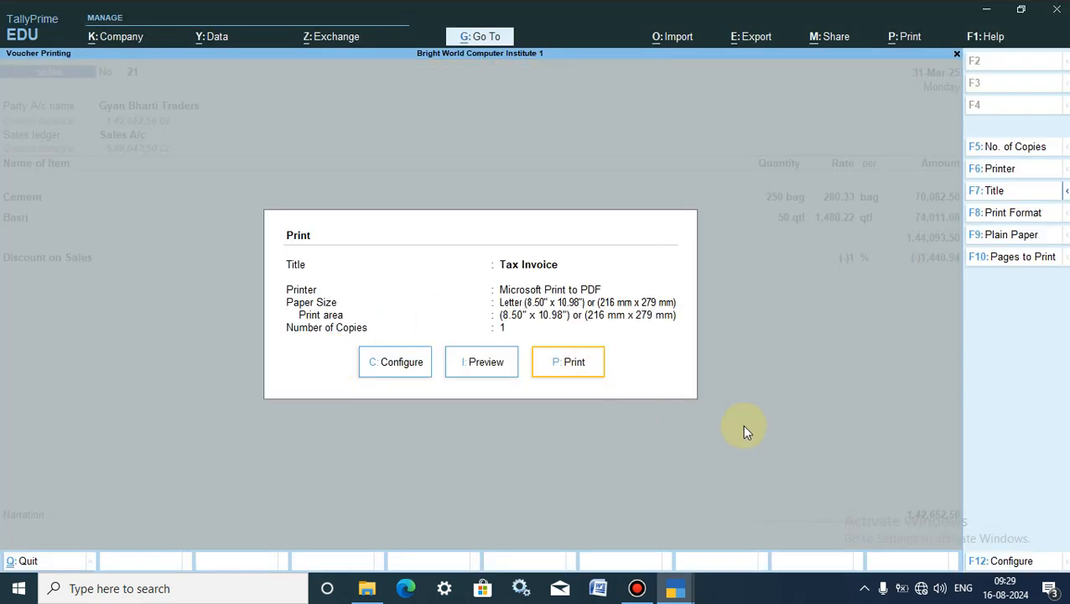
- Switch the voucher back to plain paper, check the invoice layout in the enlarged preview, and close it
left_click(1000, 240)
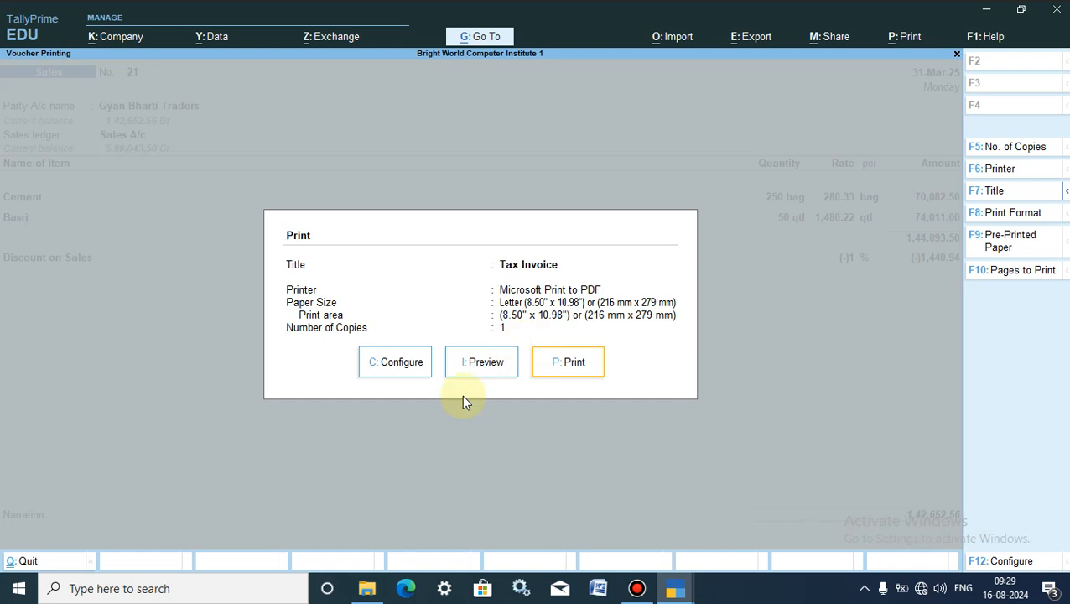
left_click(495, 362)
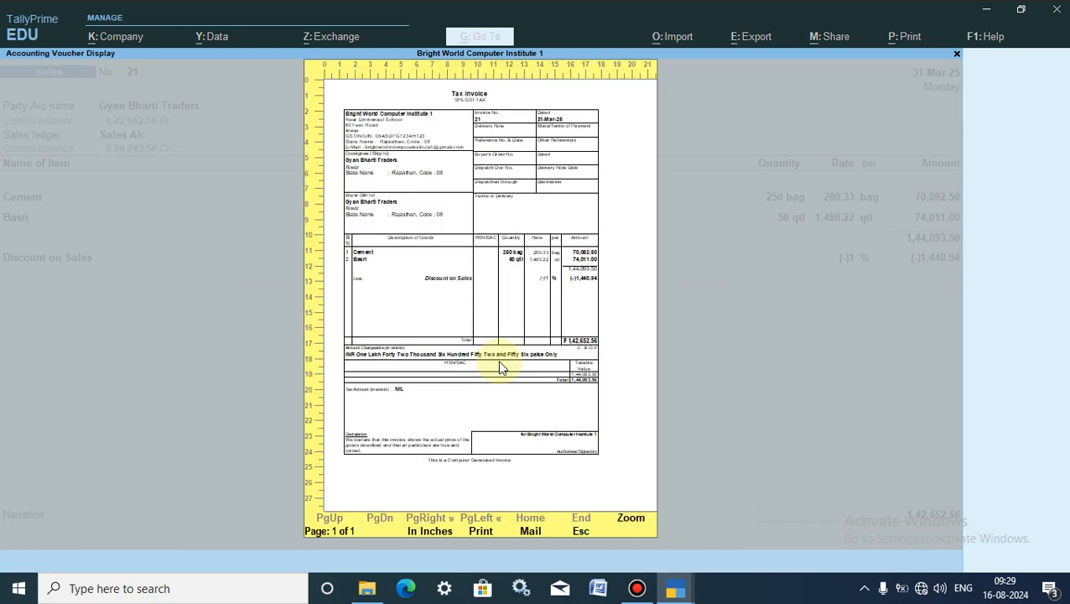
left_click(628, 519)
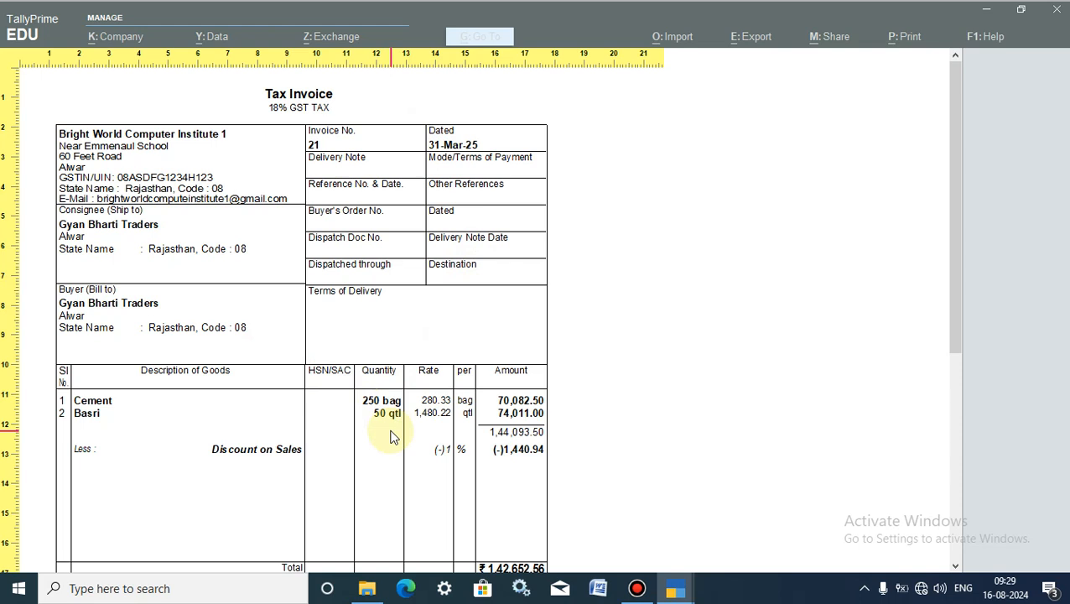
key("Escape")
key("Escape")
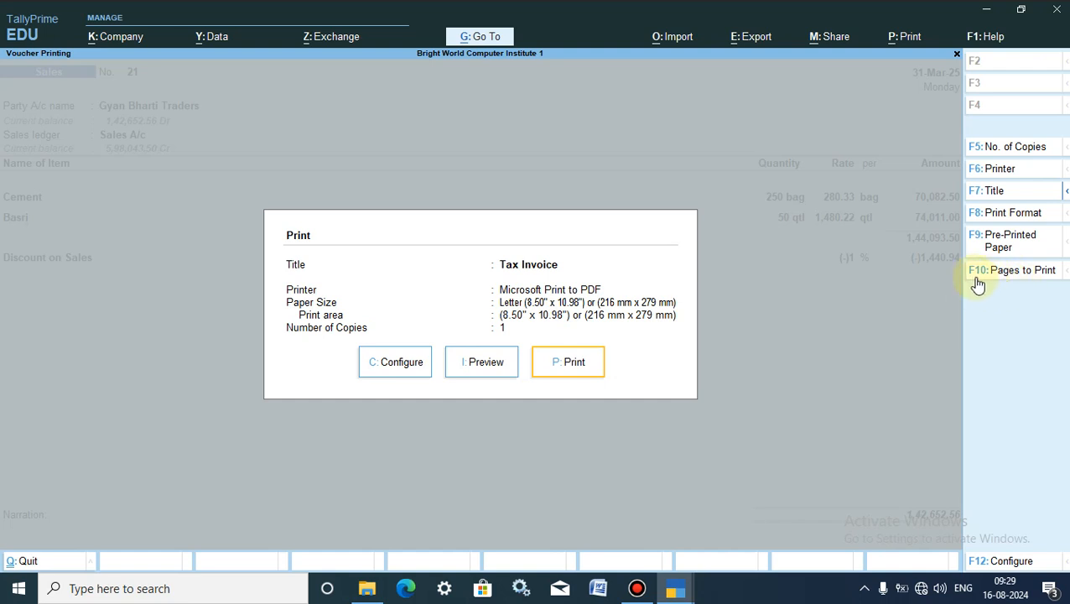
- Set the voucher's page numbering to start from 5 on the first page, keeping the page range at All
left_click(1026, 277)
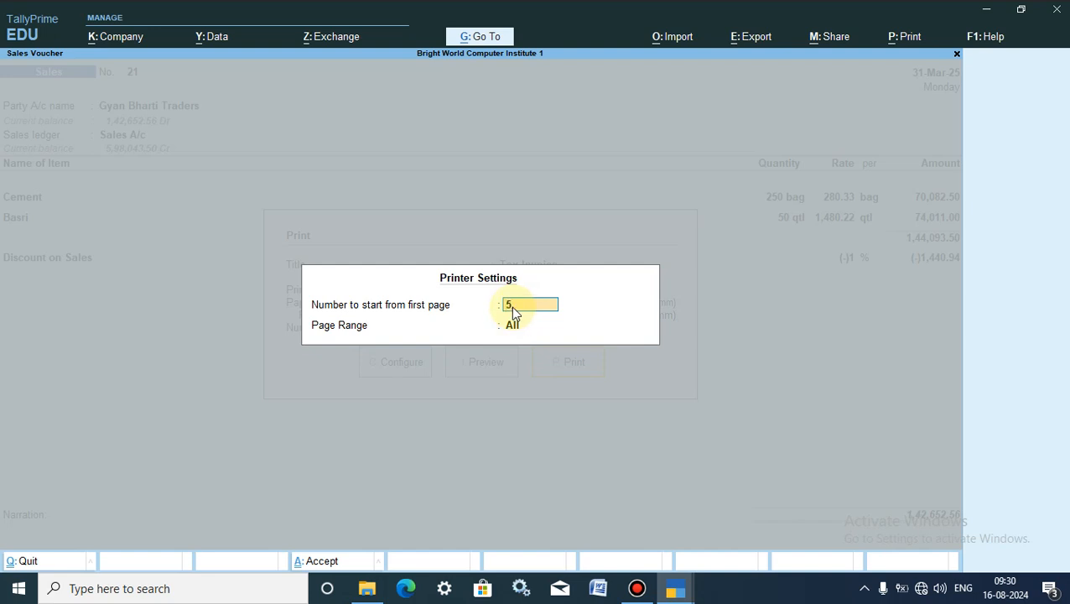
key("Return")
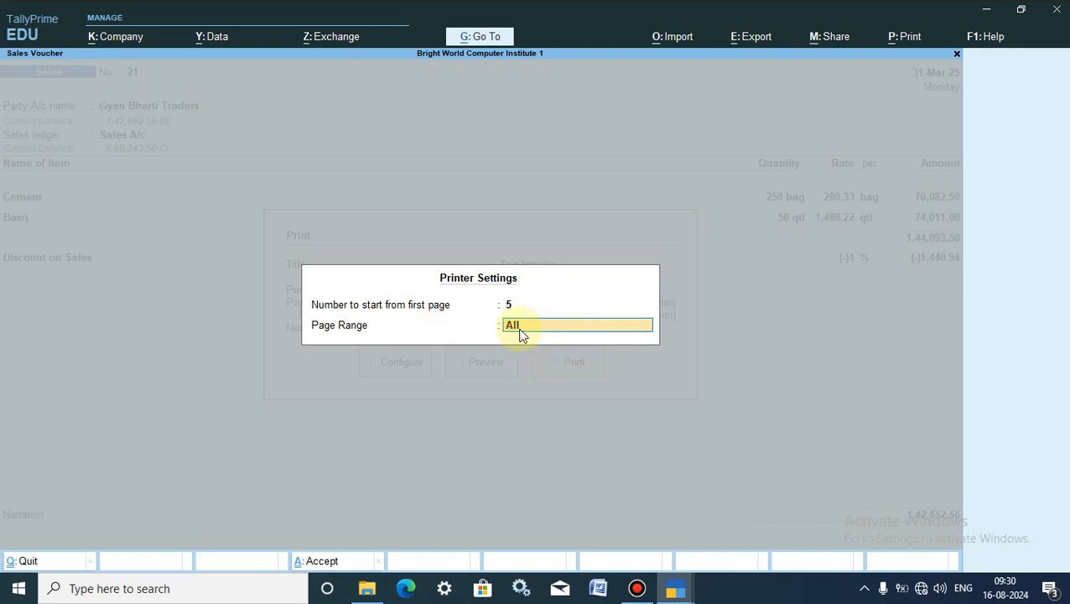
key("Return")
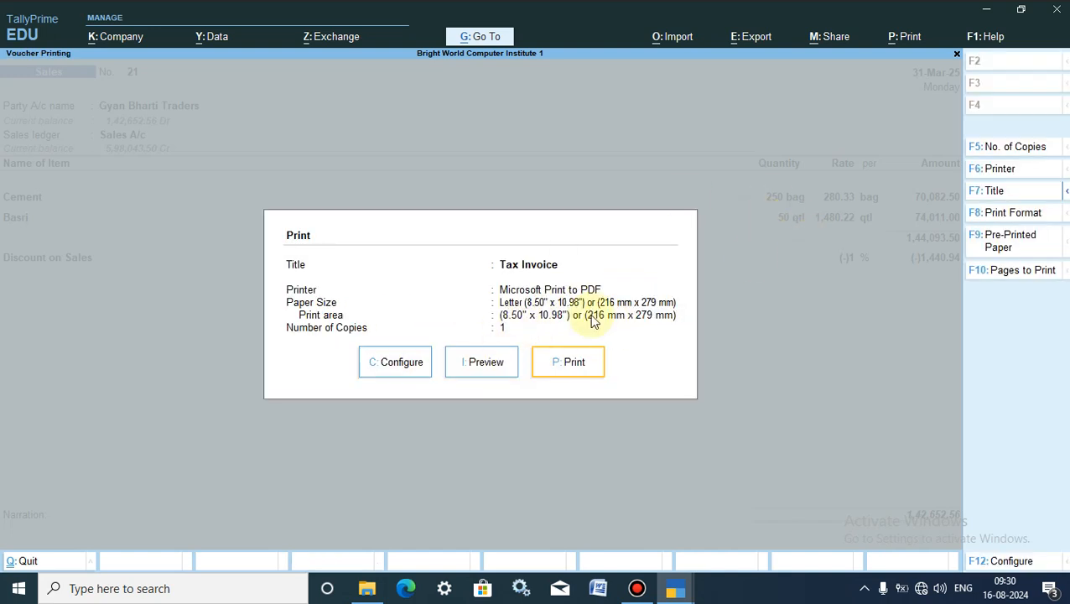
- Preview the invoice, check the page number beside its title in the enlarged view, and close the preview
left_click(488, 373)
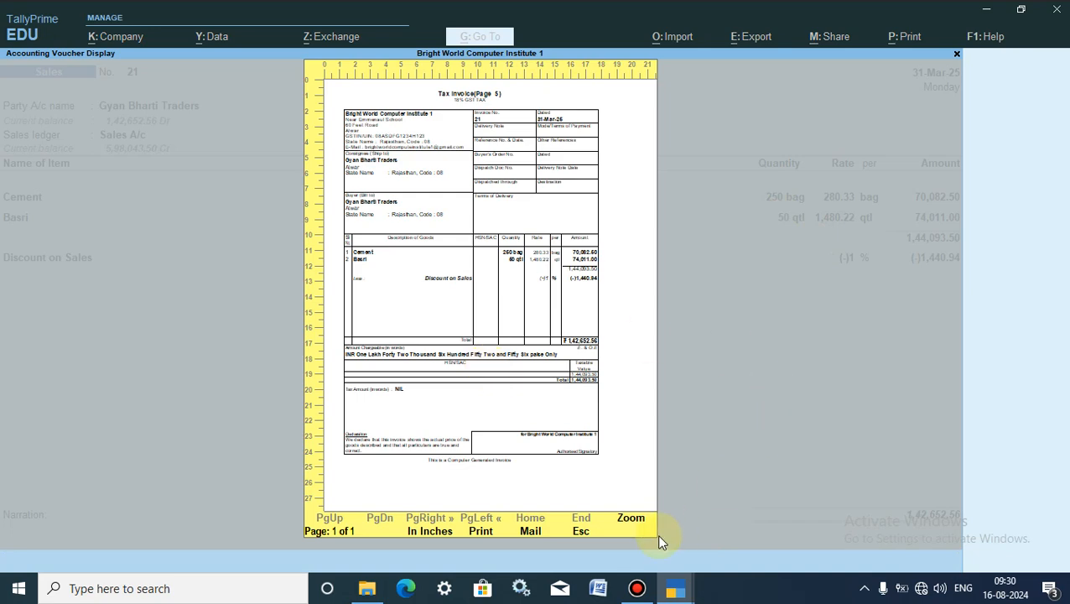
left_click(631, 519)
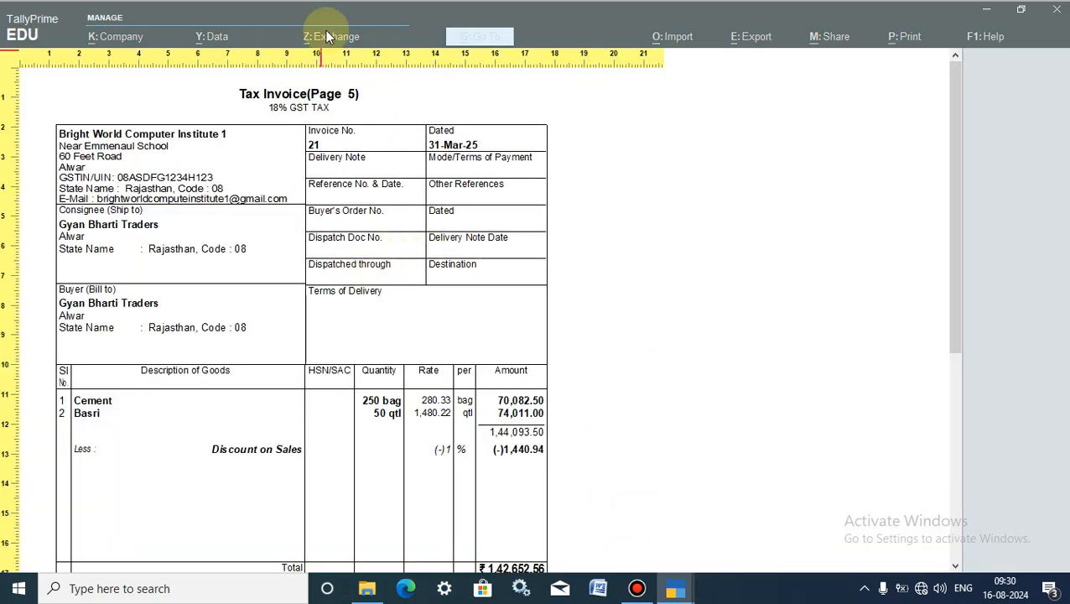
left_click(348, 99)
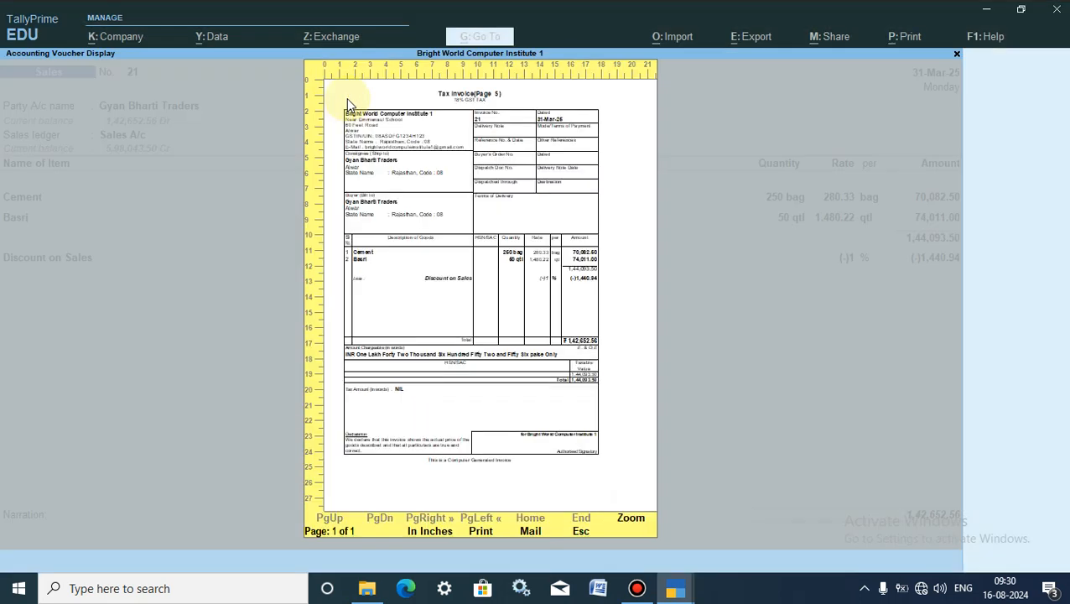
key("Escape")
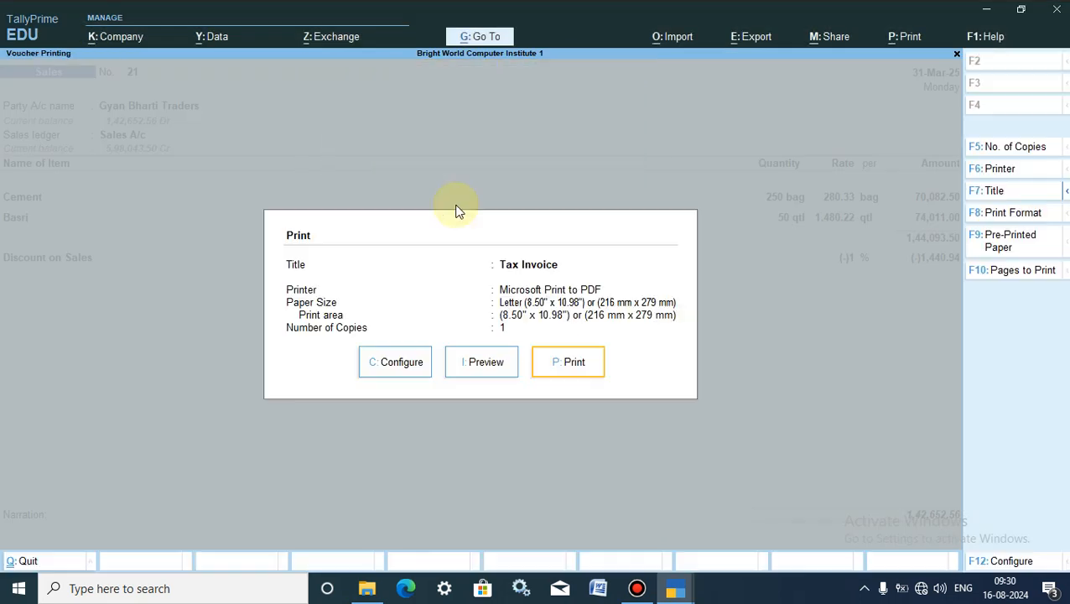